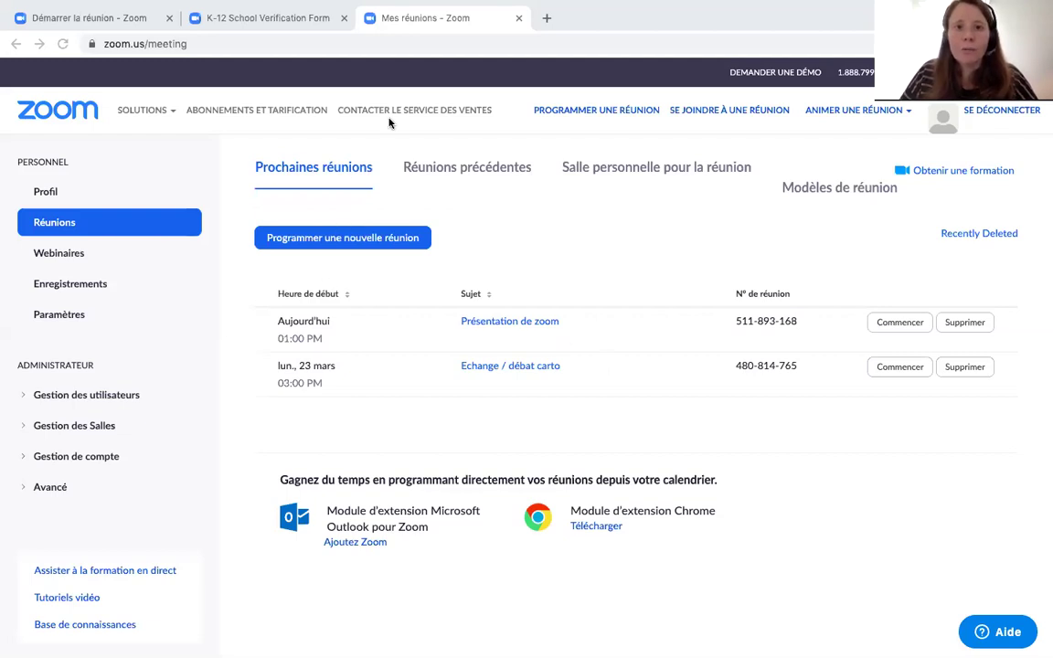
Open the zoom.us home page in a new browser tab, view it and close that tab
left_click(547, 18)
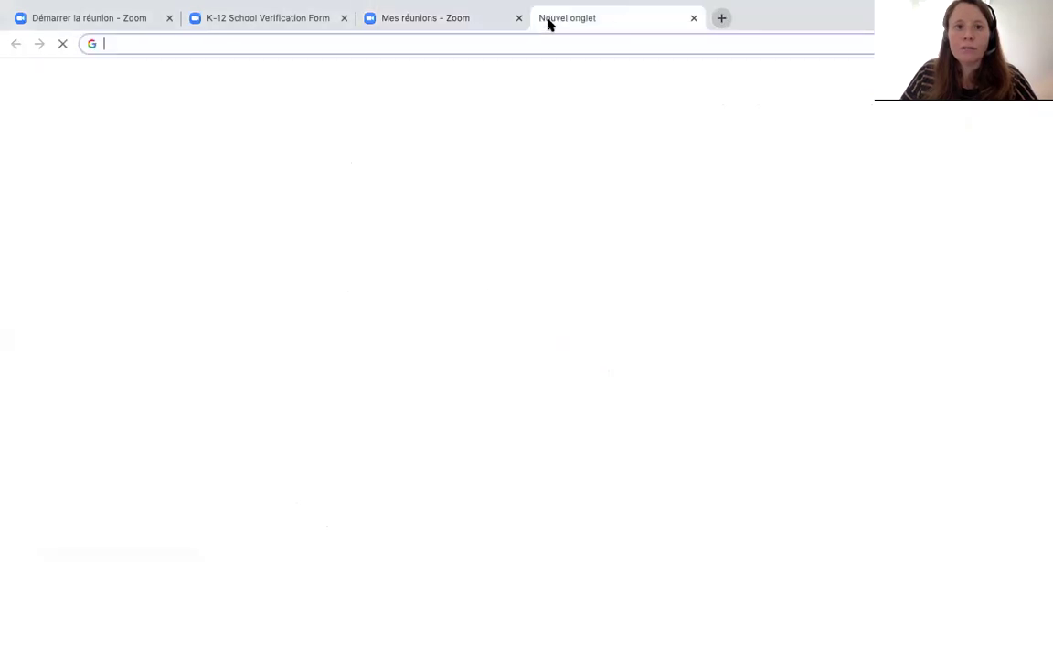
left_click(258, 41)
type("www.")
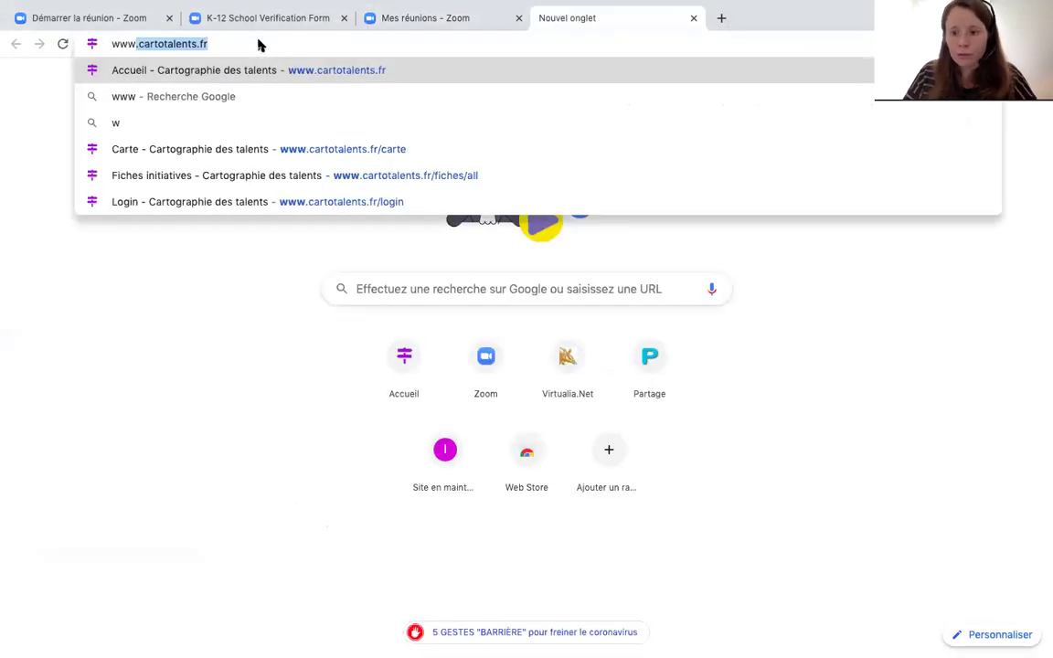
key("Escape")
type("go")
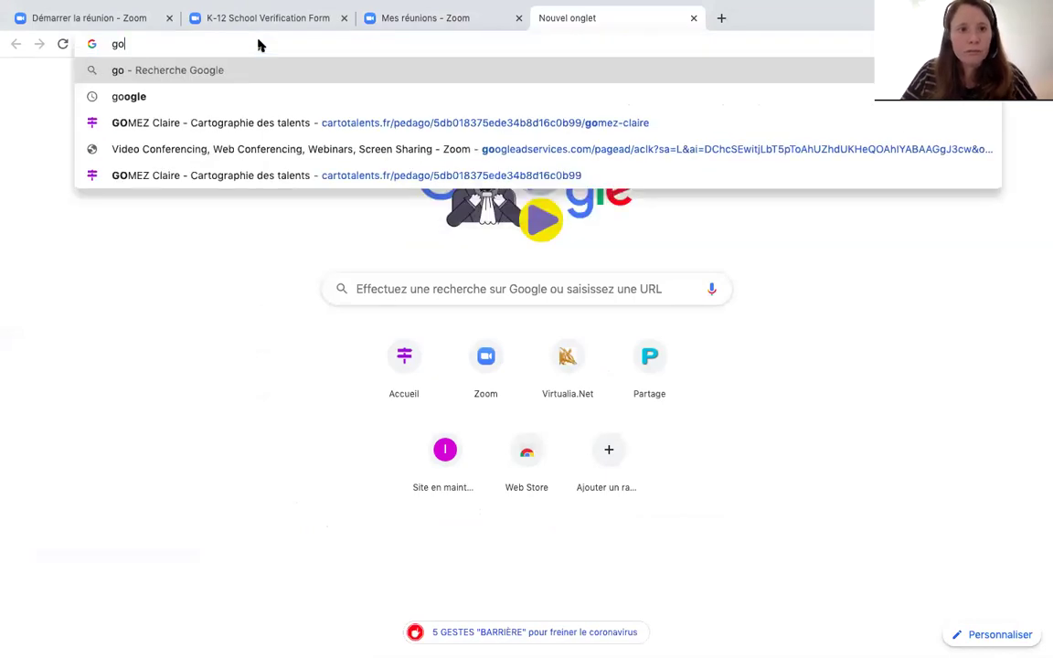
key("BackSpace")
type("zoom")
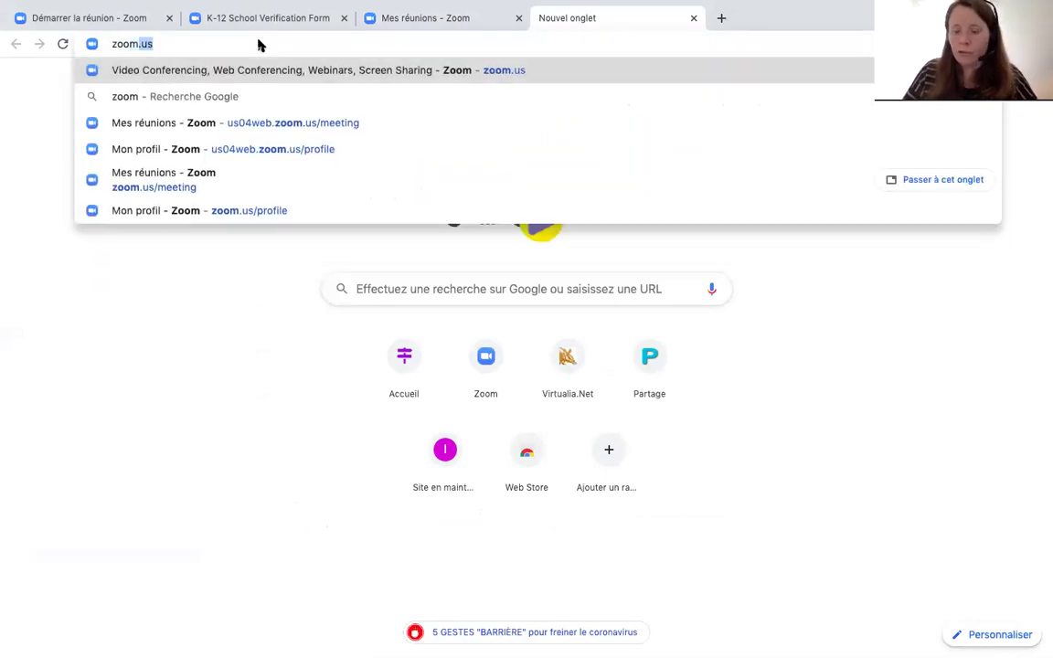
key("Return")
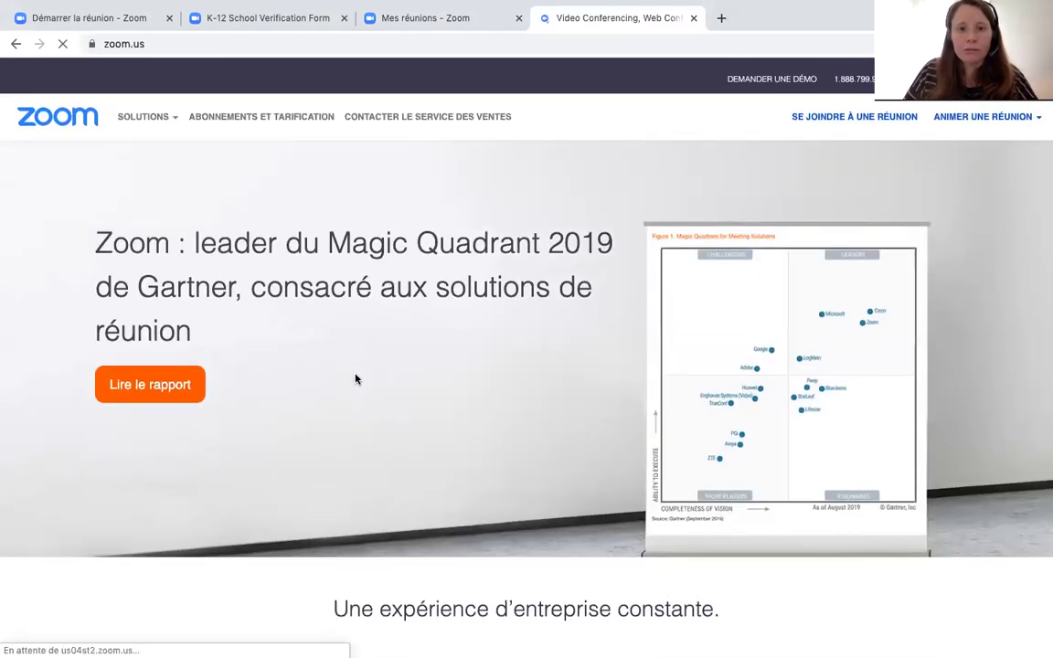
left_click(166, 41)
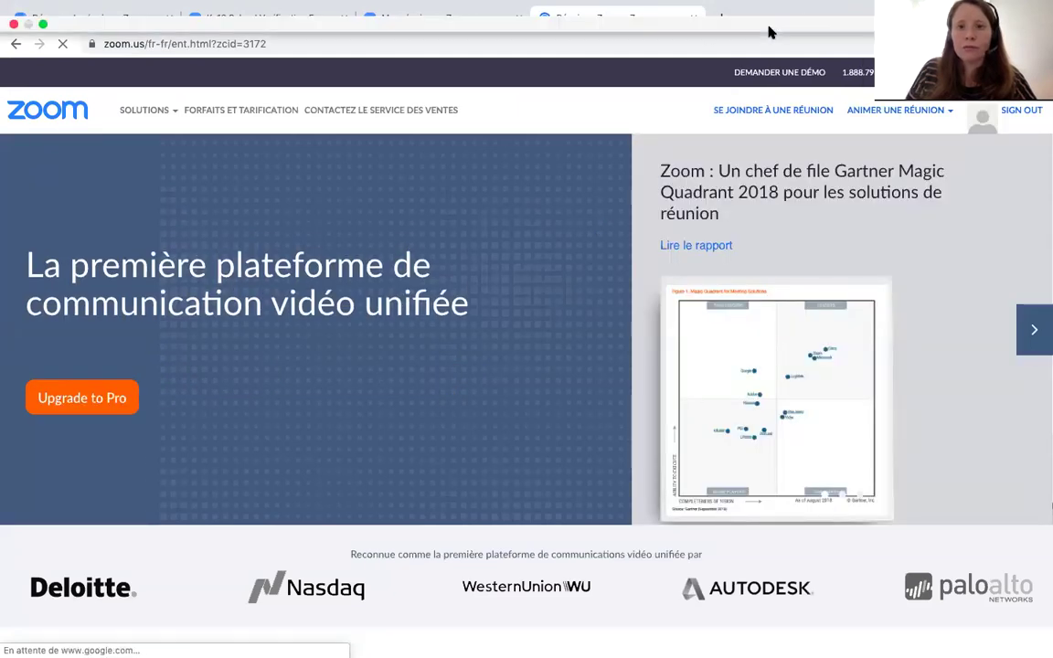
mouse_move(769, 31)
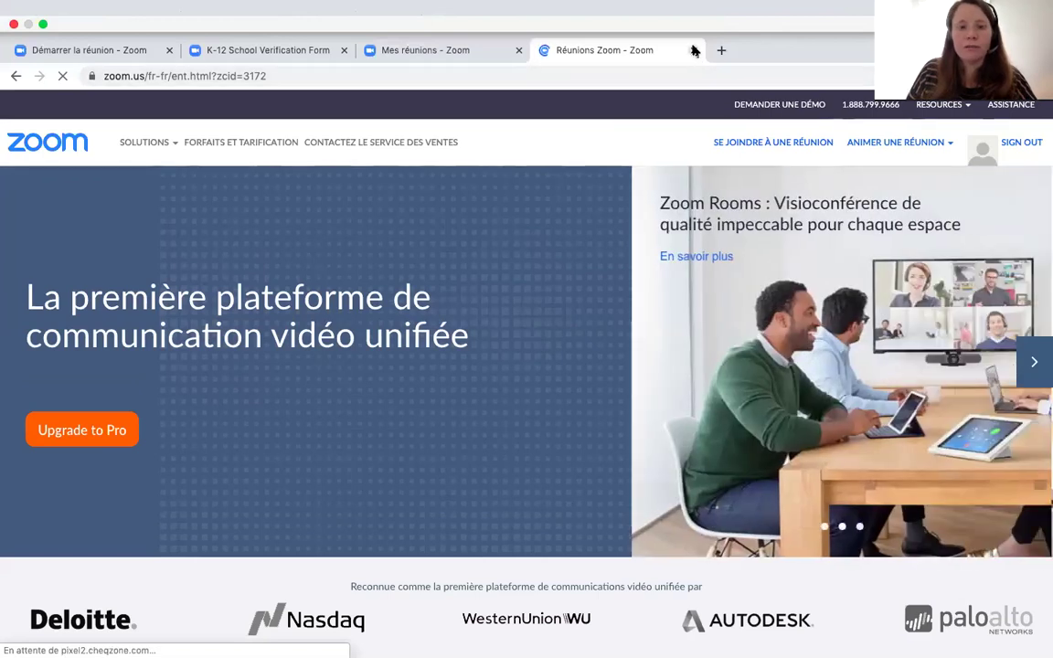
left_click(694, 51)
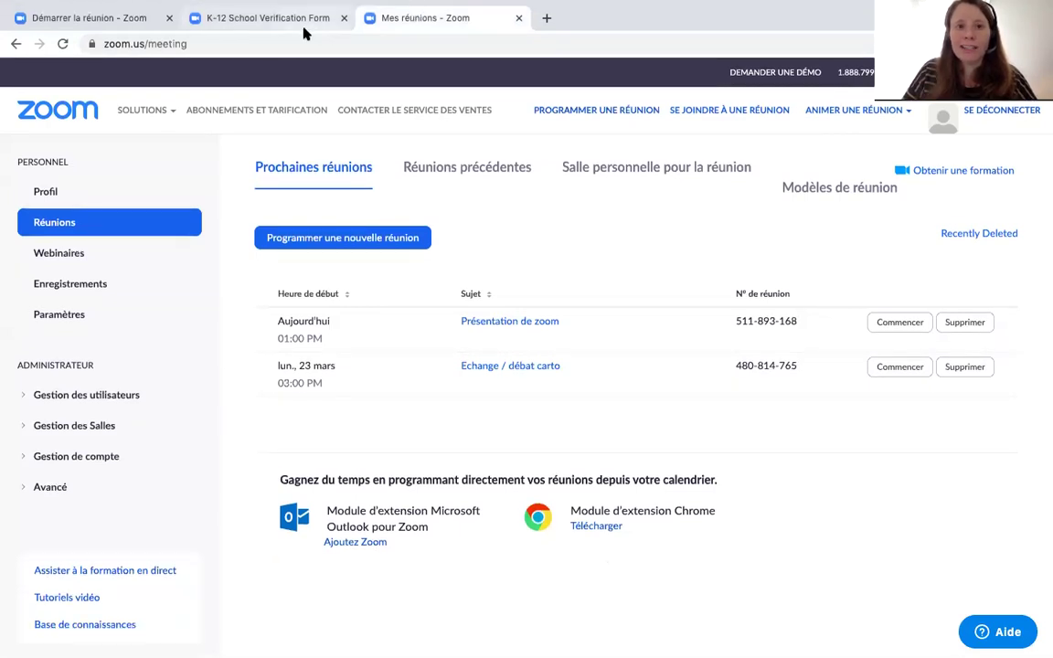
Review the fields and web address of the K-12 School Verification Form, and close its tab
left_click(297, 23)
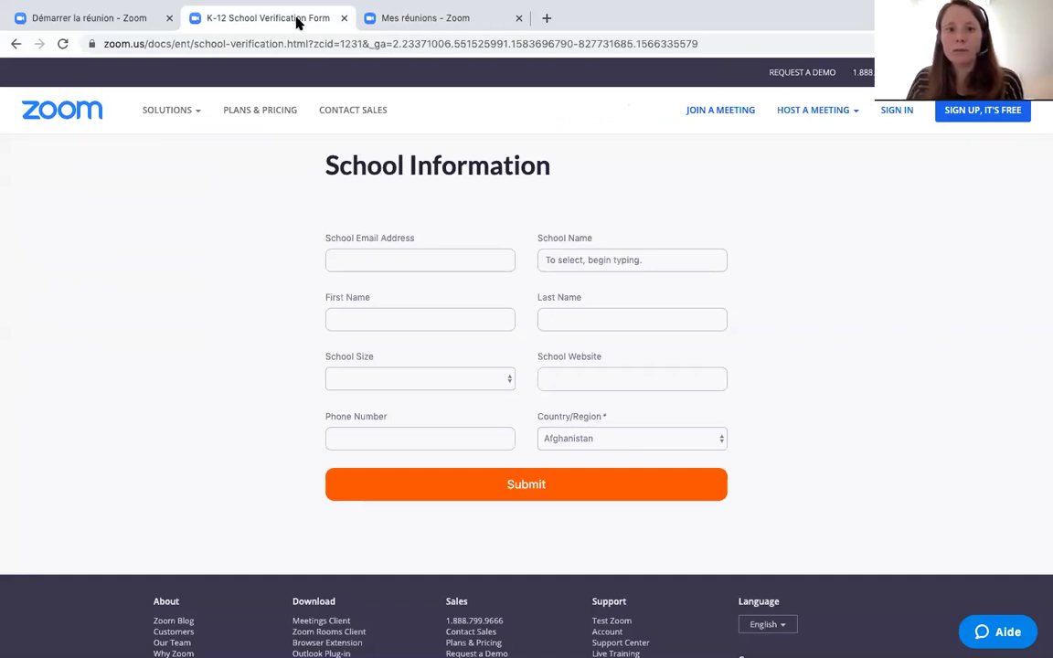
left_click(474, 255)
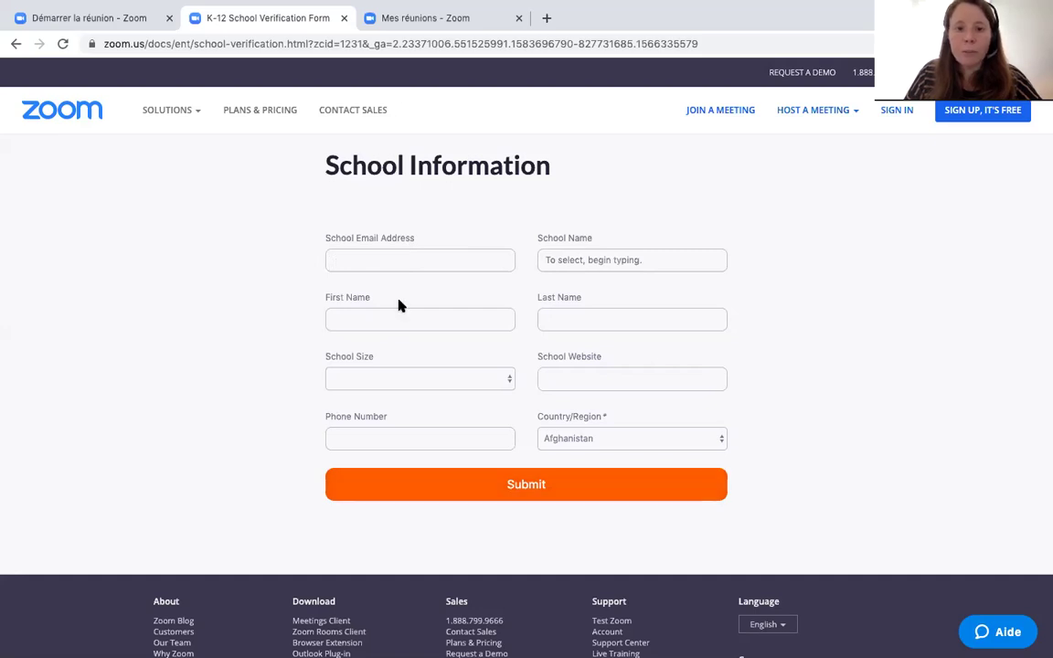
left_click_drag(701, 43, 211, 47)
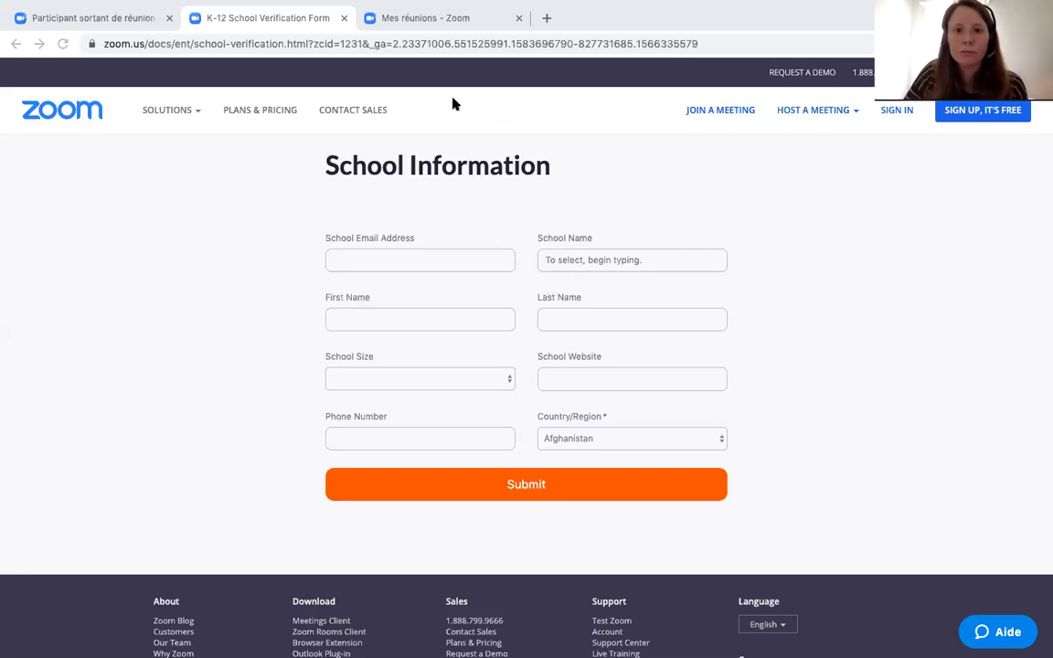
left_click(343, 18)
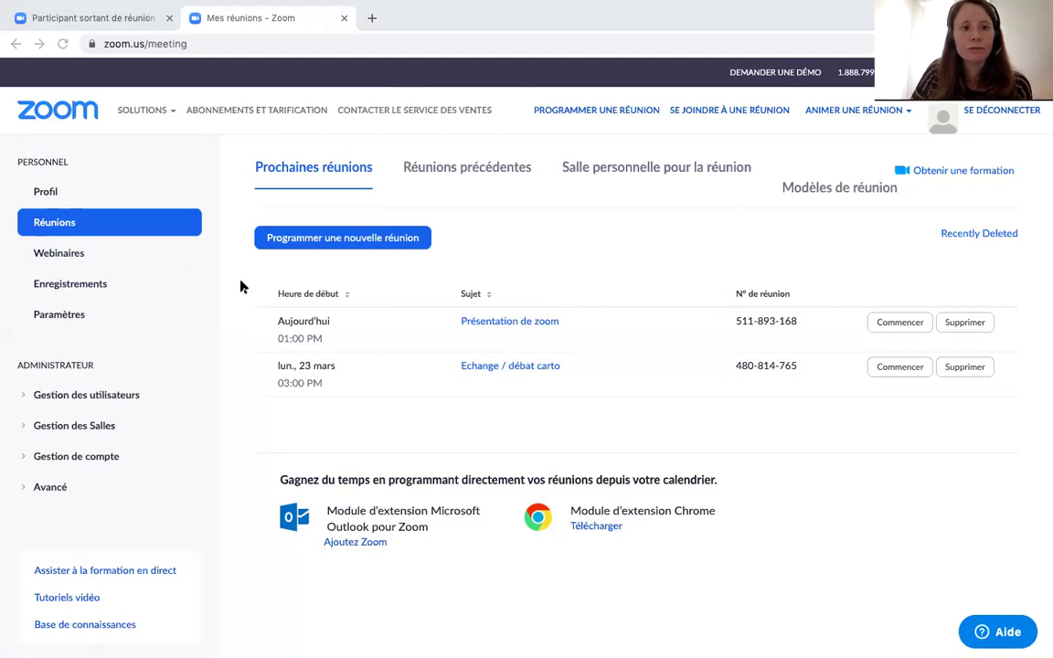
View the account's profile page and return to the list of upcoming meetings
scroll(615, 232, "up", 1)
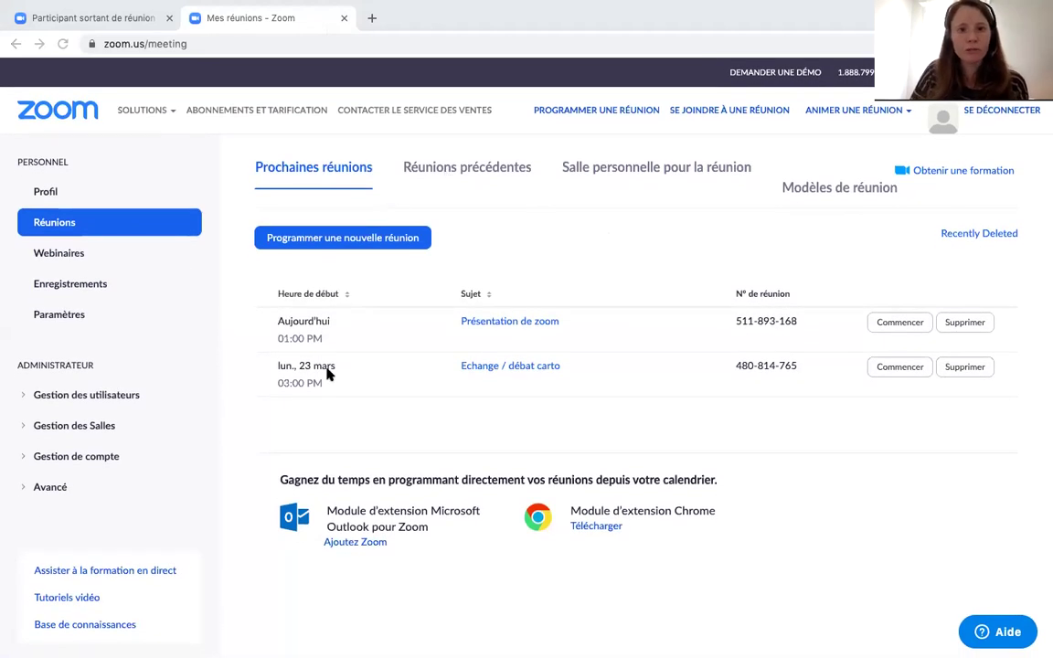
left_click(43, 194)
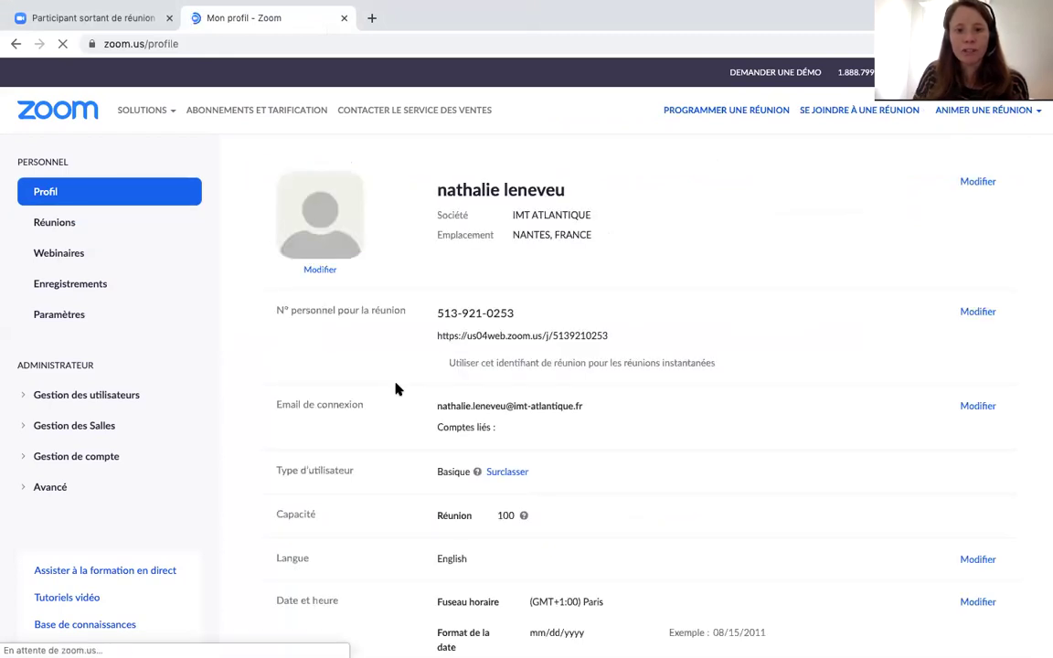
left_click(58, 224)
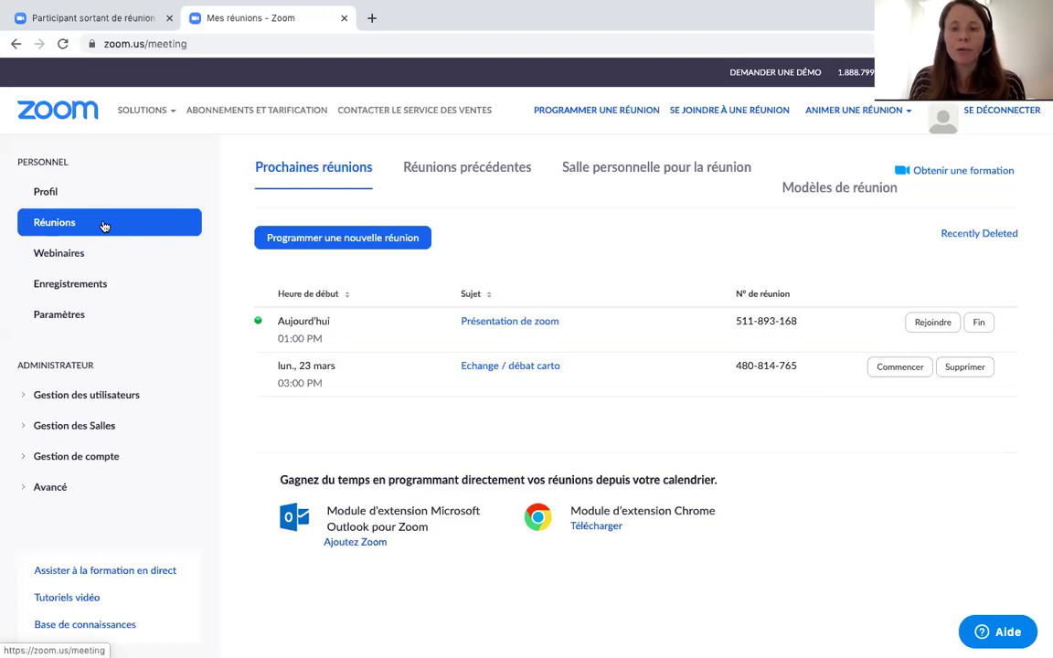
Start scheduling a new meeting and replace its default subject with "COURS x"
left_click(339, 246)
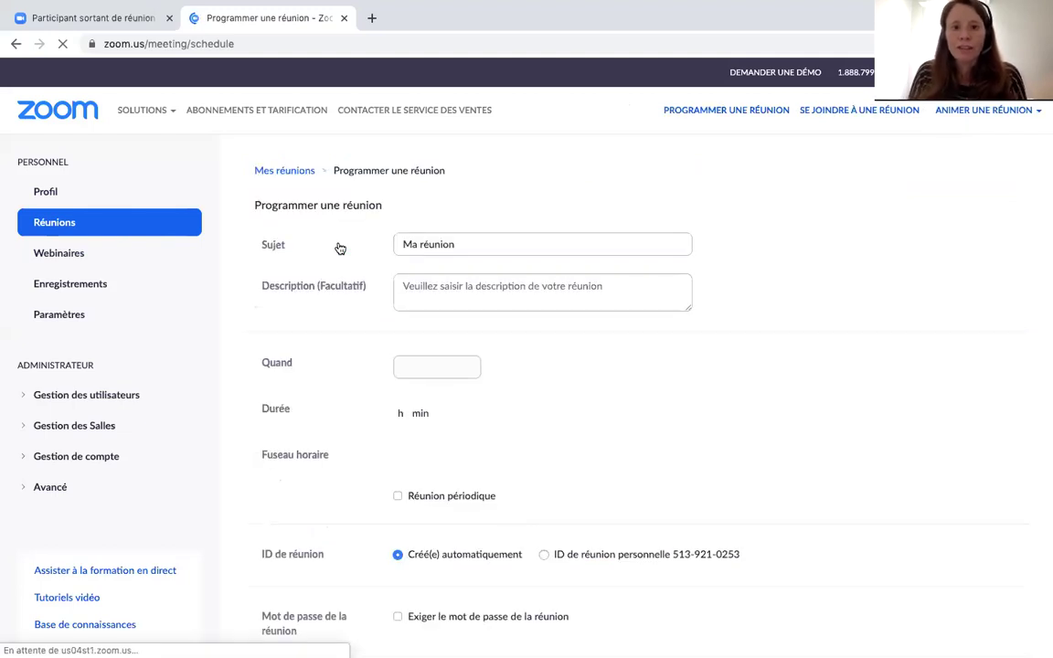
triple_click(456, 243)
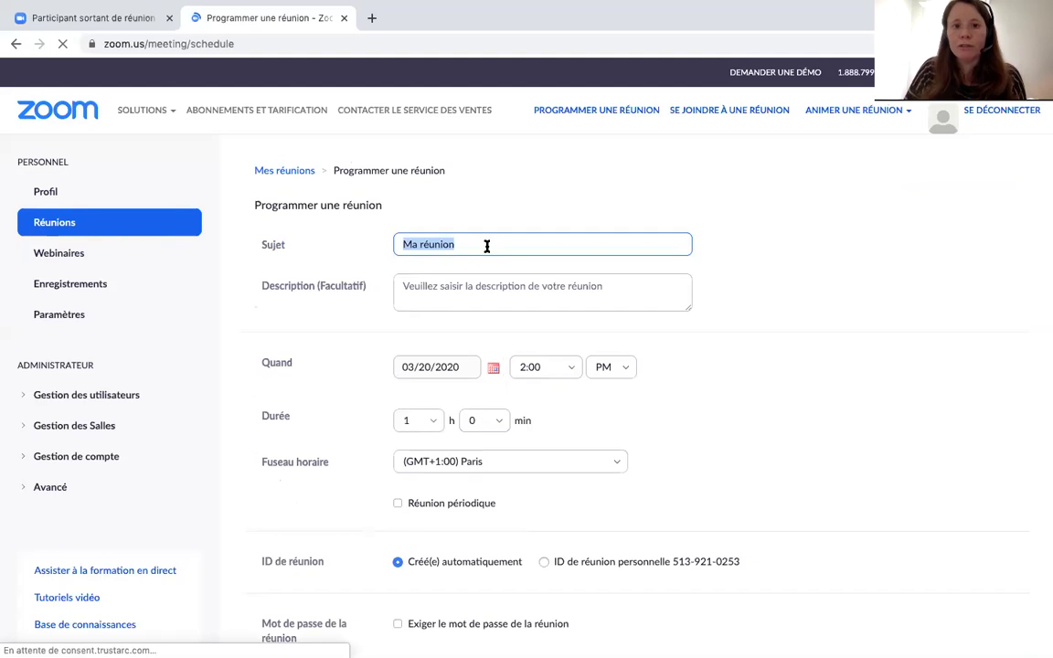
left_click(486, 245)
key("BackSpace")
key("BackSpace")
key("BackSpace")
key("BackSpace")
key("BackSpace")
key("BackSpace")
key("BackSpace")
key("BackSpace")
key("BackSpace")
key("BackSpace")
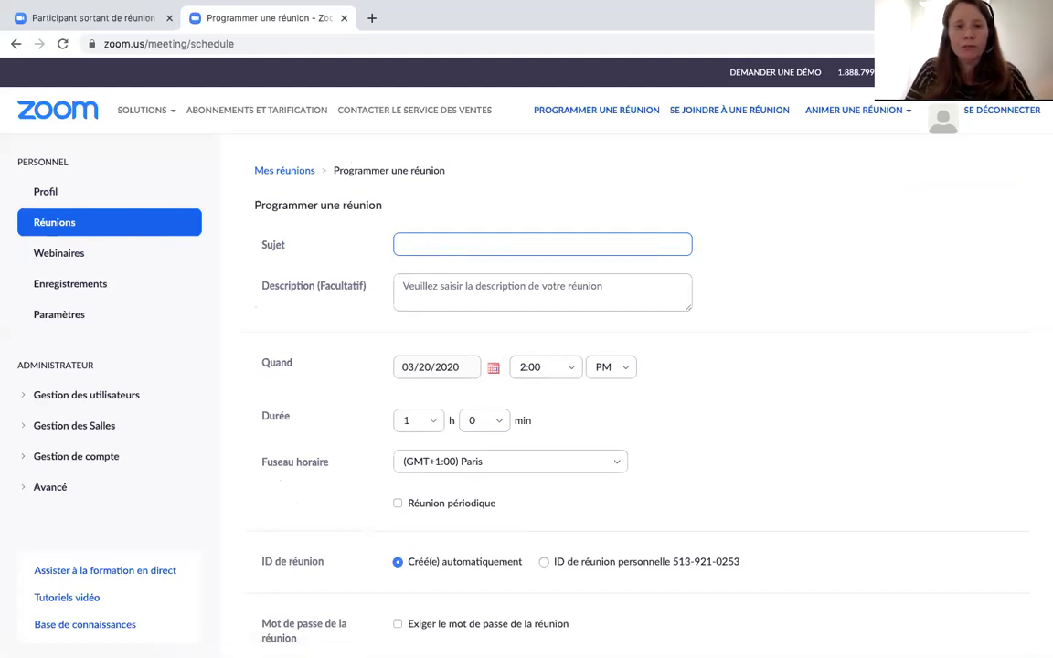
type("COURS x")
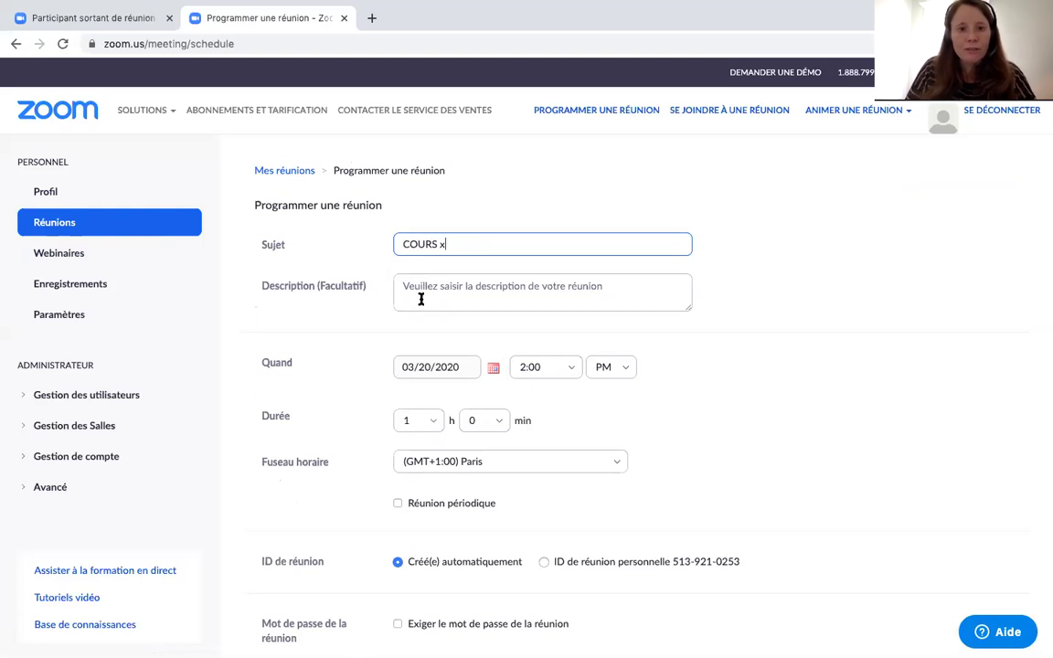
Schedule the meeting for 03/23/2020 at 9:00 AM with a duration of 1 hour
left_click(494, 370)
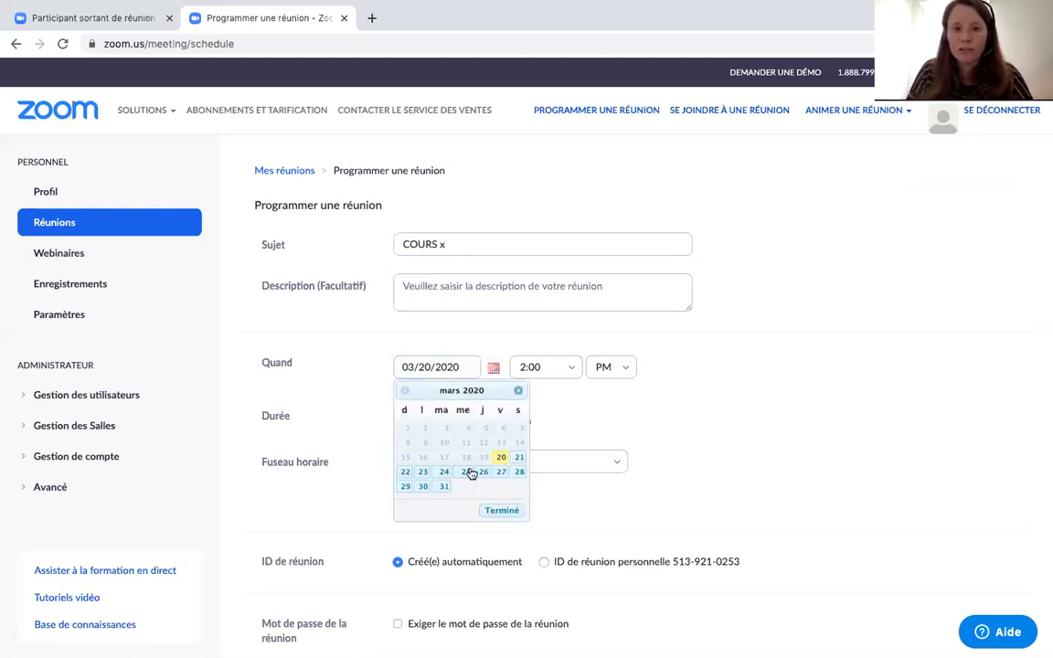
left_click(423, 472)
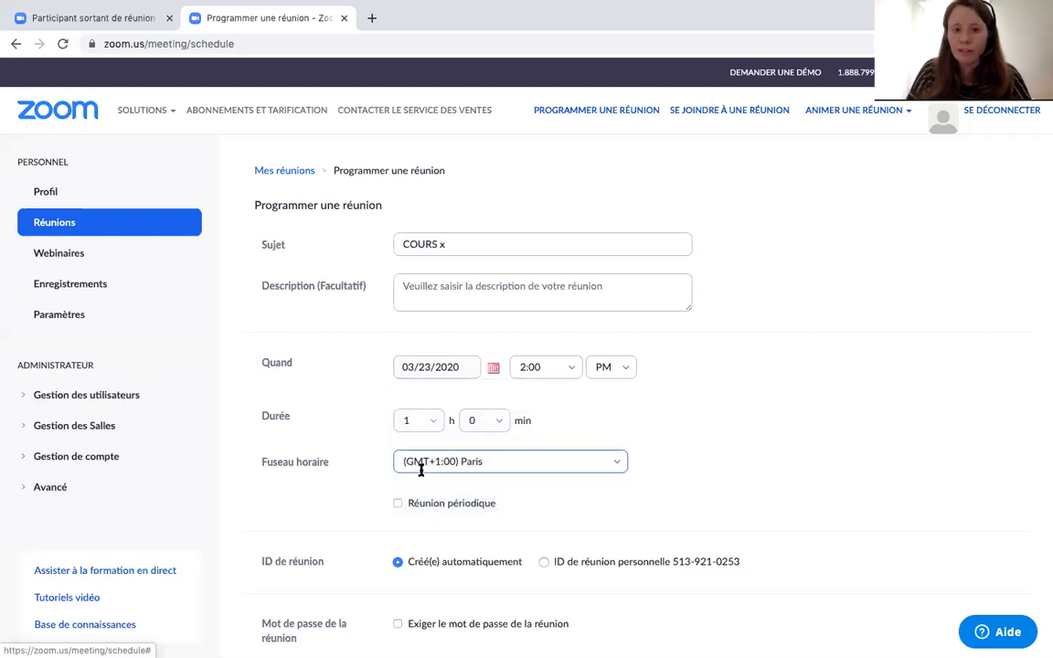
left_click(629, 368)
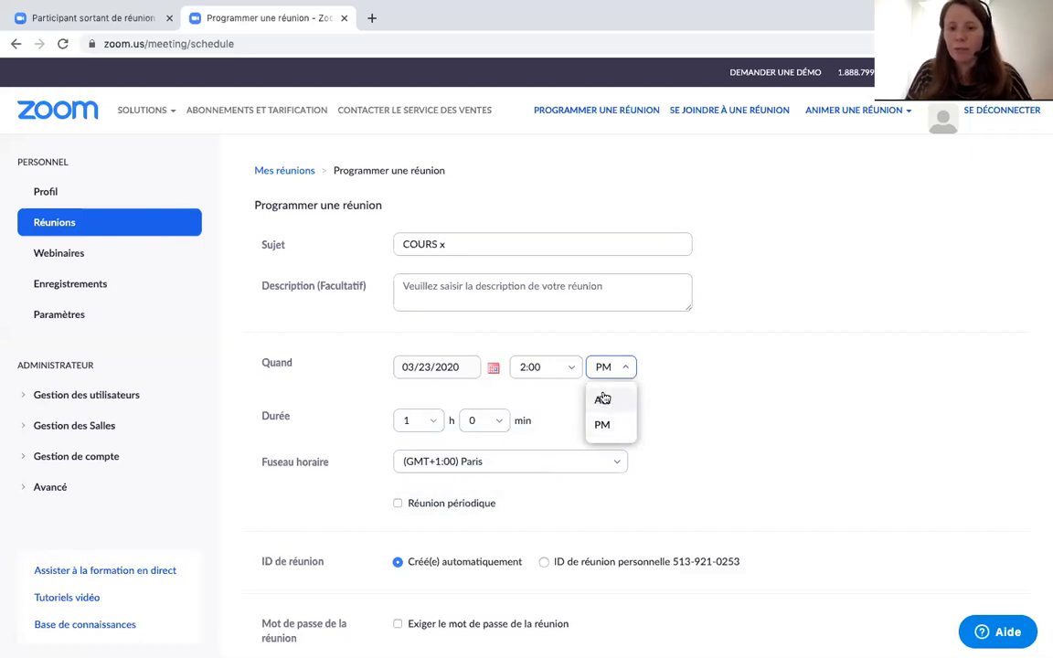
left_click(602, 398)
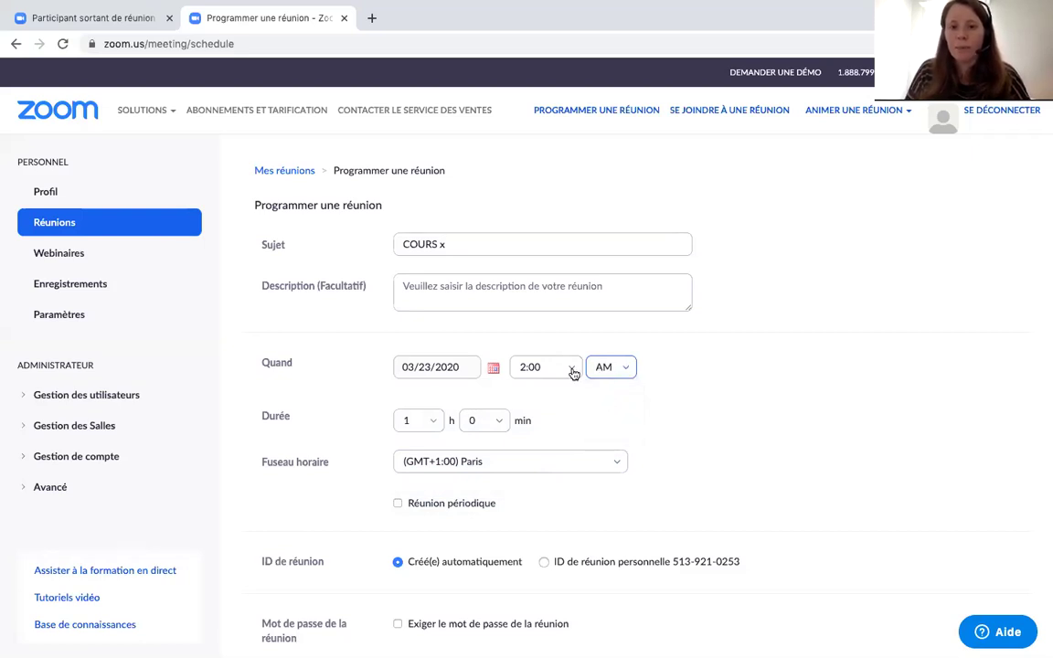
left_click(570, 369)
scroll(559, 470, "down", 3)
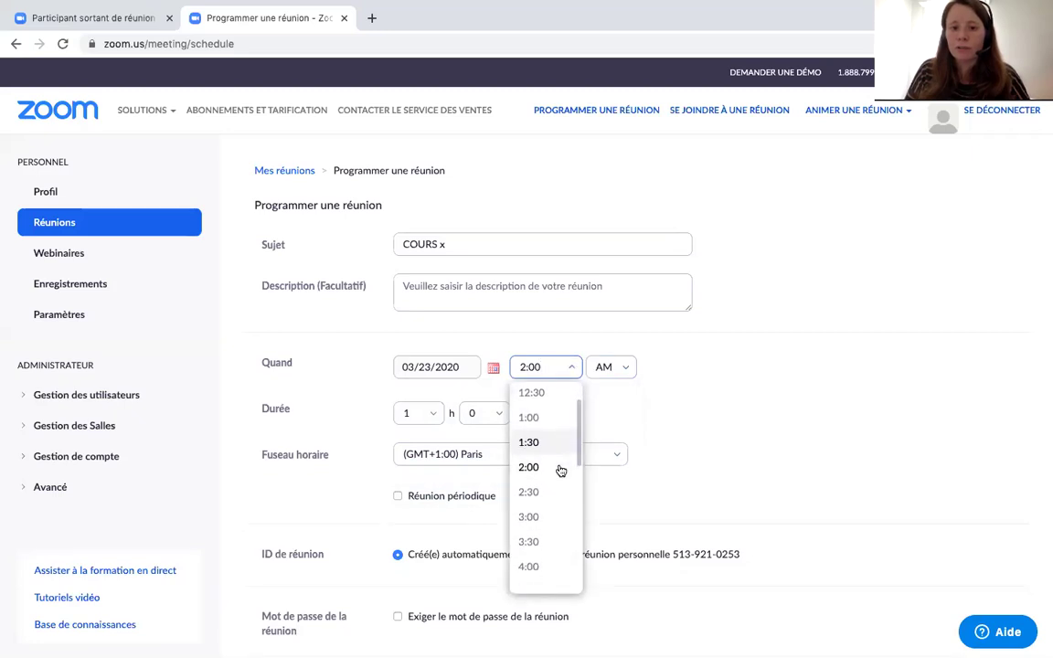
scroll(559, 470, "up", 3)
scroll(559, 473, "down", 5)
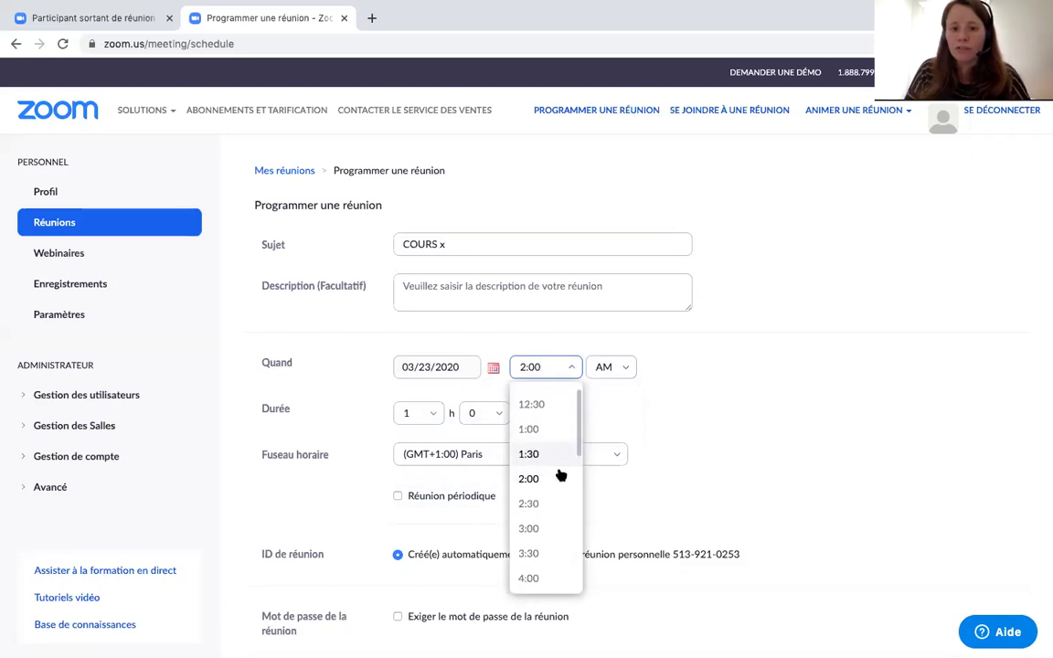
scroll(559, 474, "down", 3)
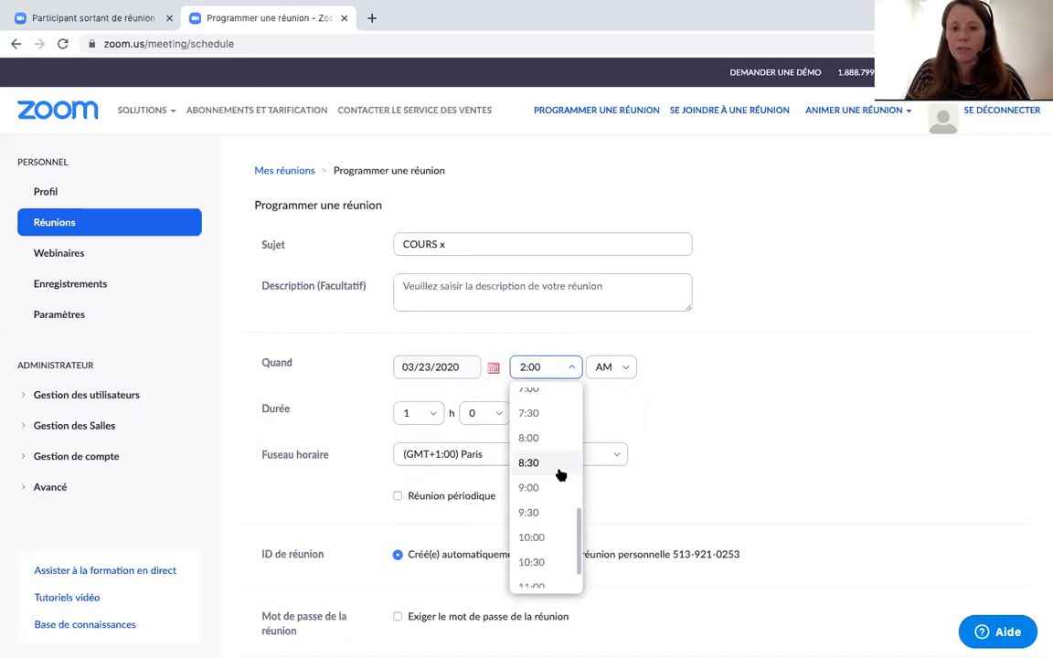
left_click(544, 487)
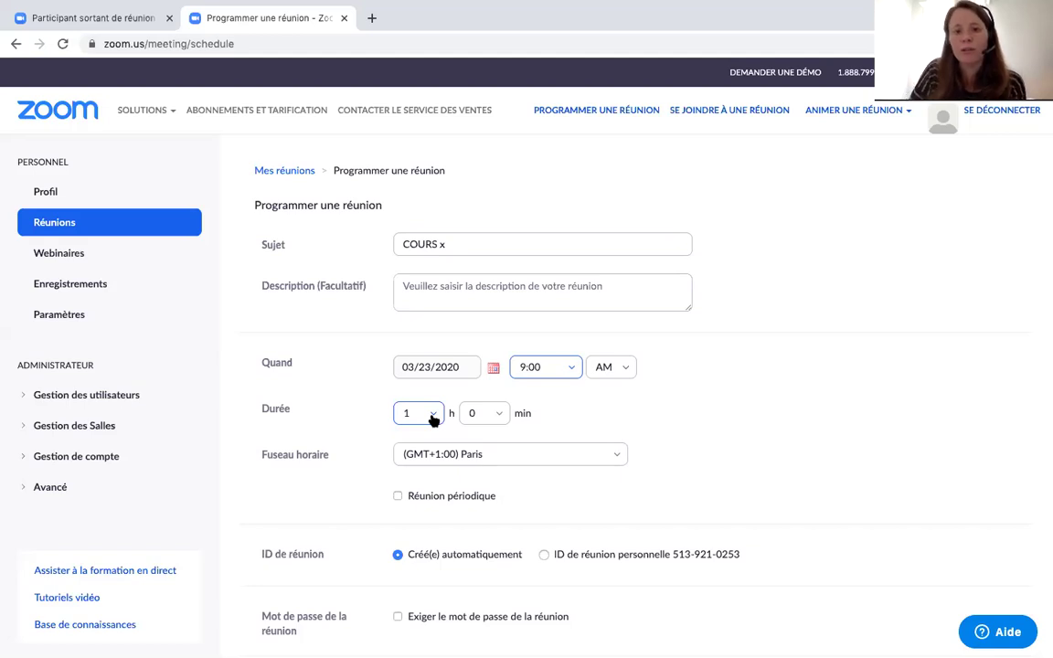
left_click(432, 416)
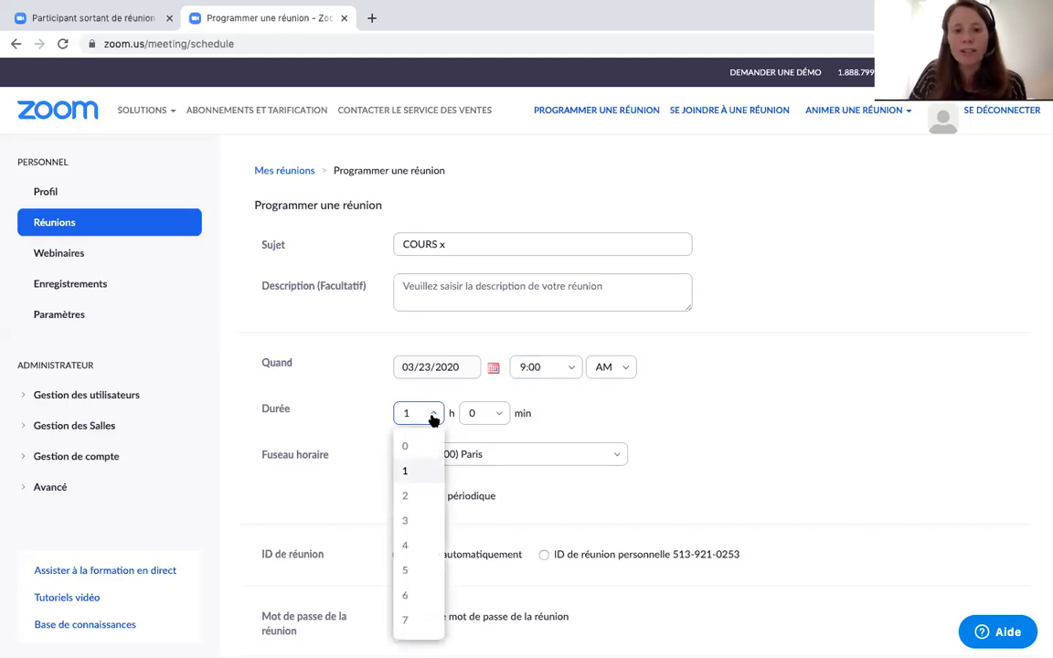
left_click(407, 472)
Make the meeting recurring (Réunion périodique) with the recurrence set to Chaque semaine
scroll(577, 486, "down", 2)
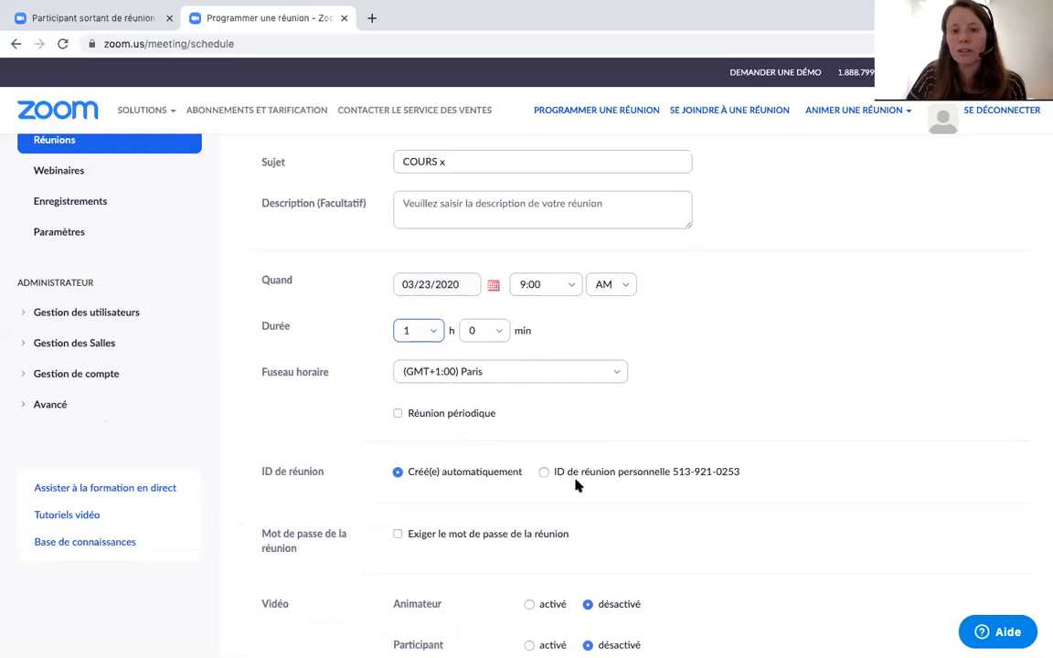
scroll(577, 485, "down", 2)
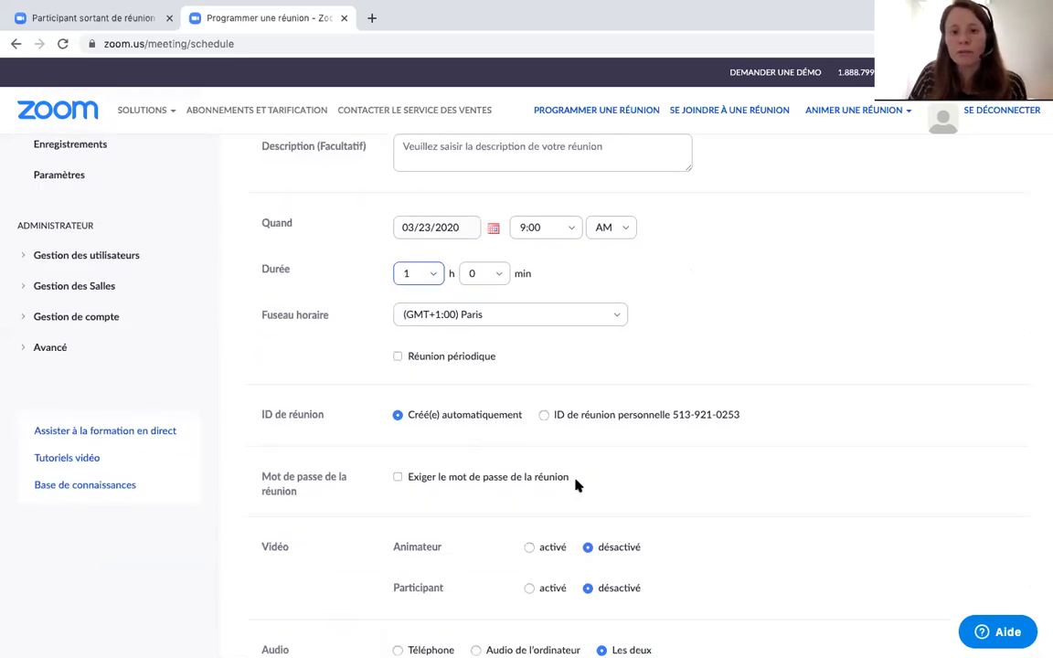
scroll(577, 485, "down", 1)
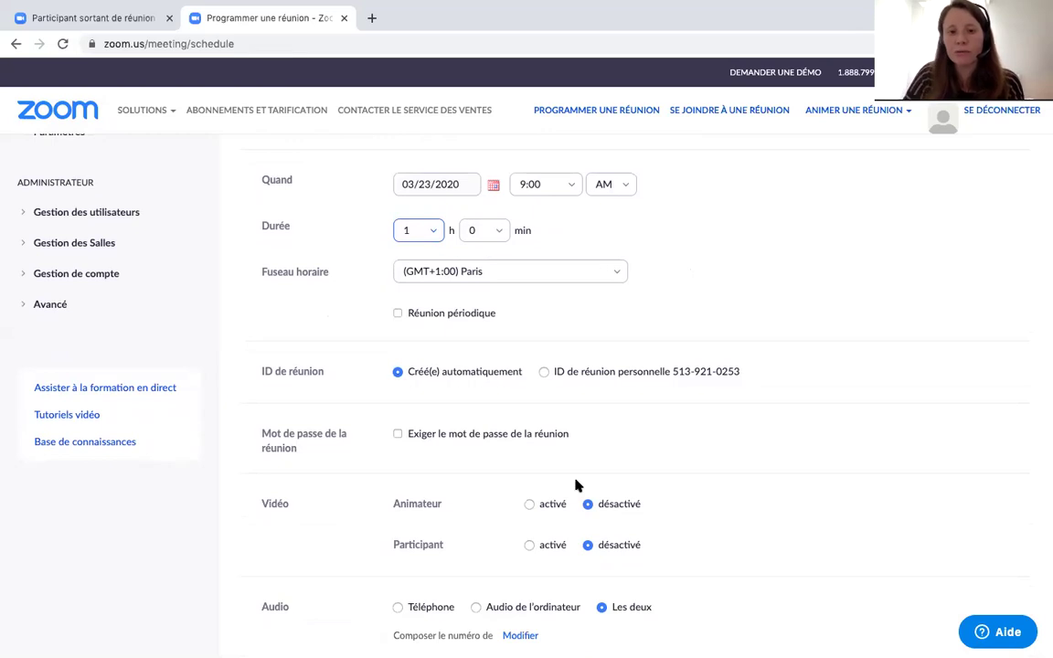
left_click(398, 314)
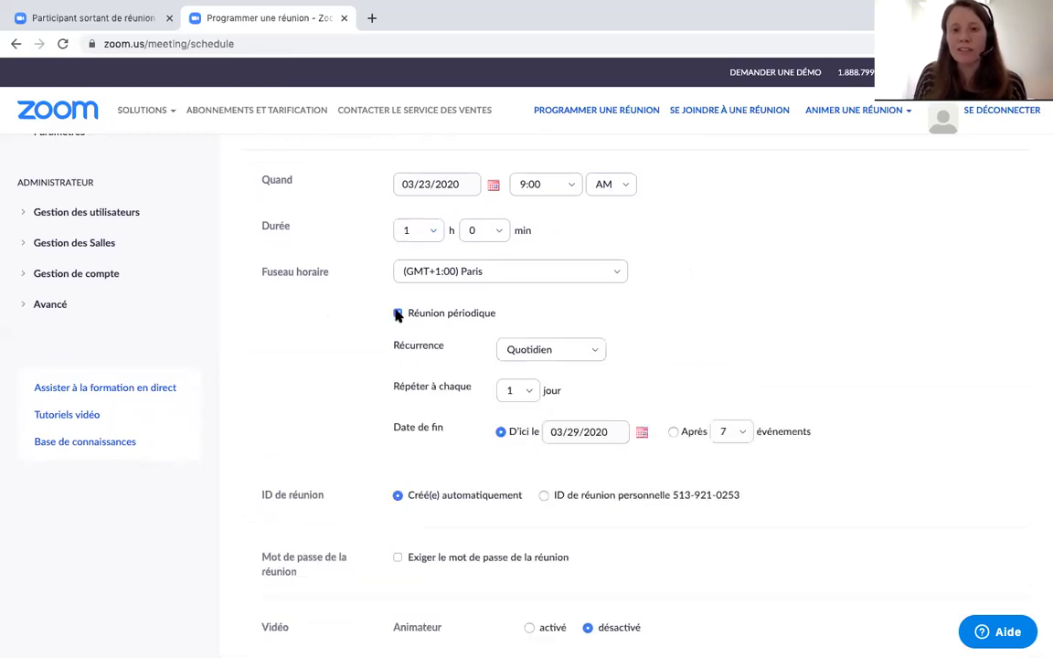
left_click(594, 356)
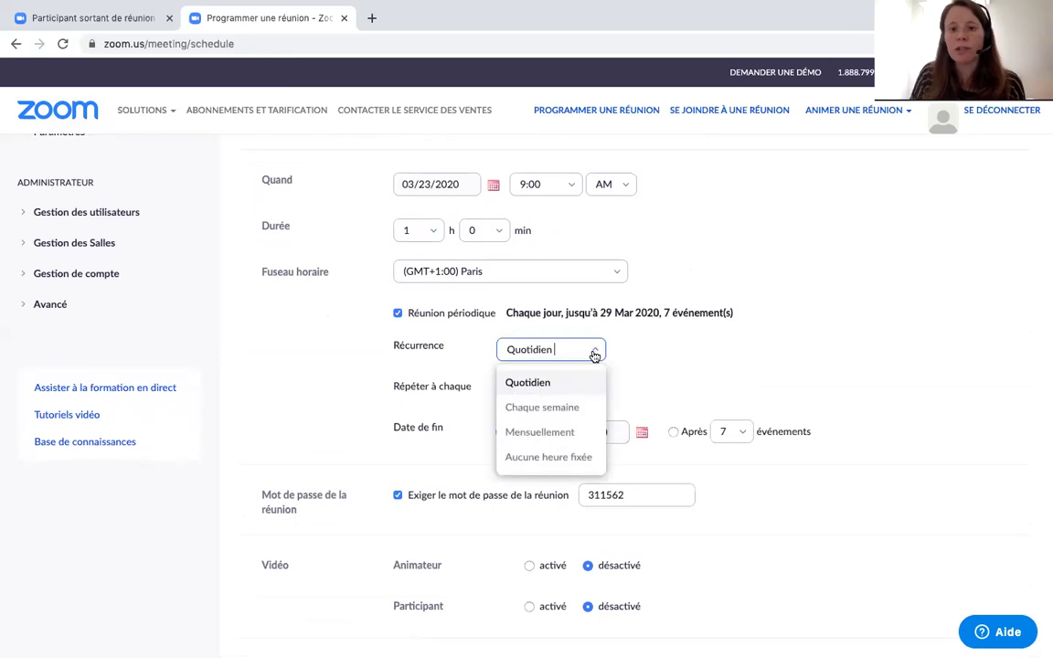
left_click(570, 408)
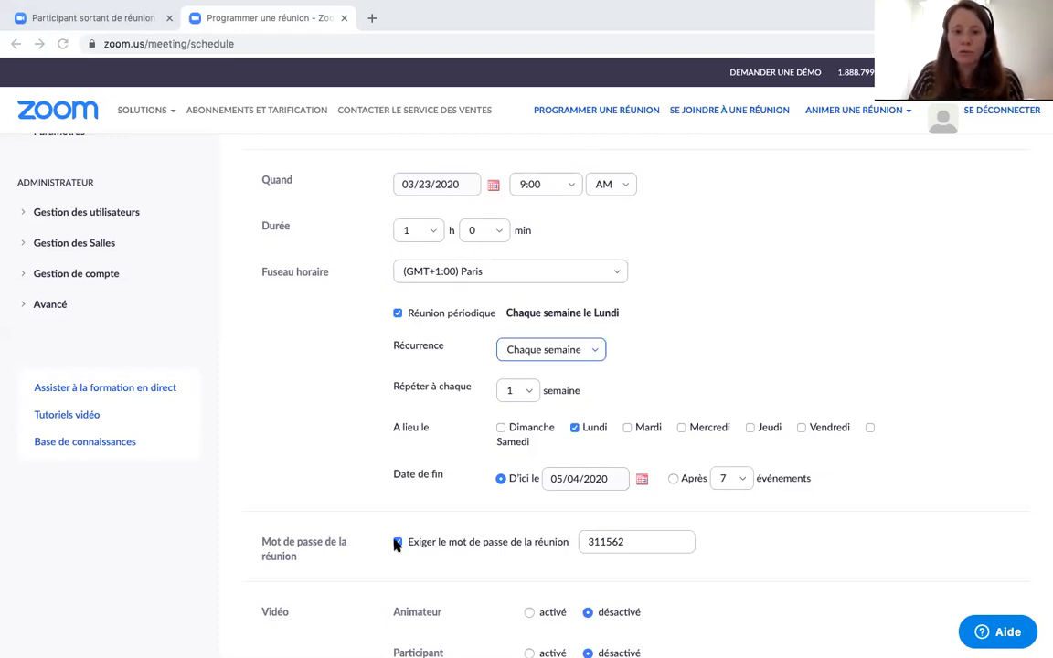
scroll(396, 544, "down", 3)
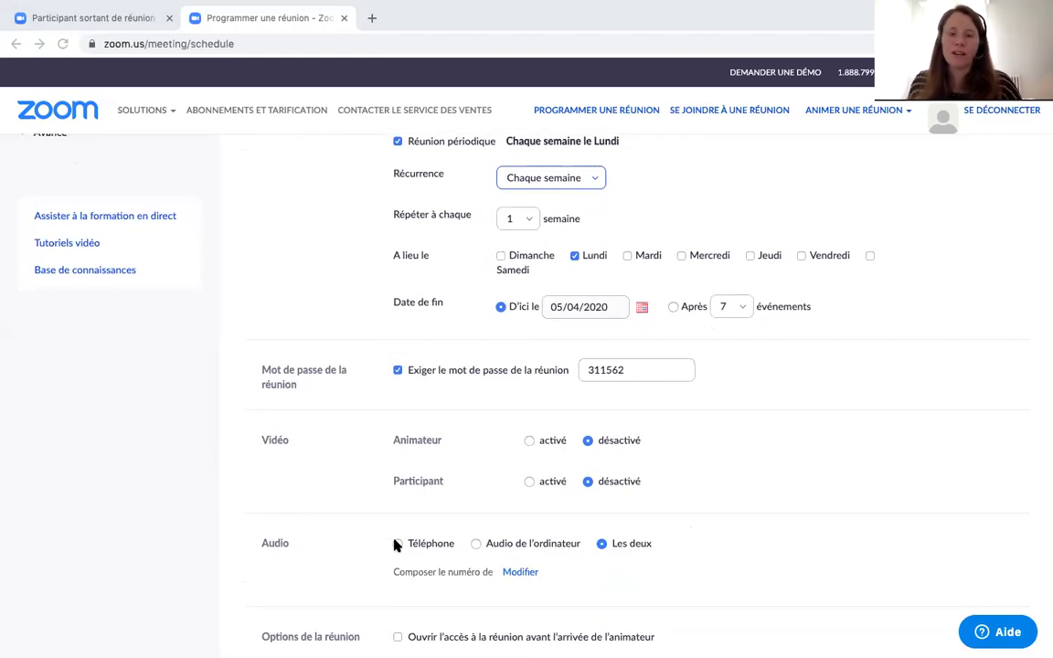
Turn off the Réunion périodique option and remove the meeting password requirement
scroll(507, 354, "up", 2)
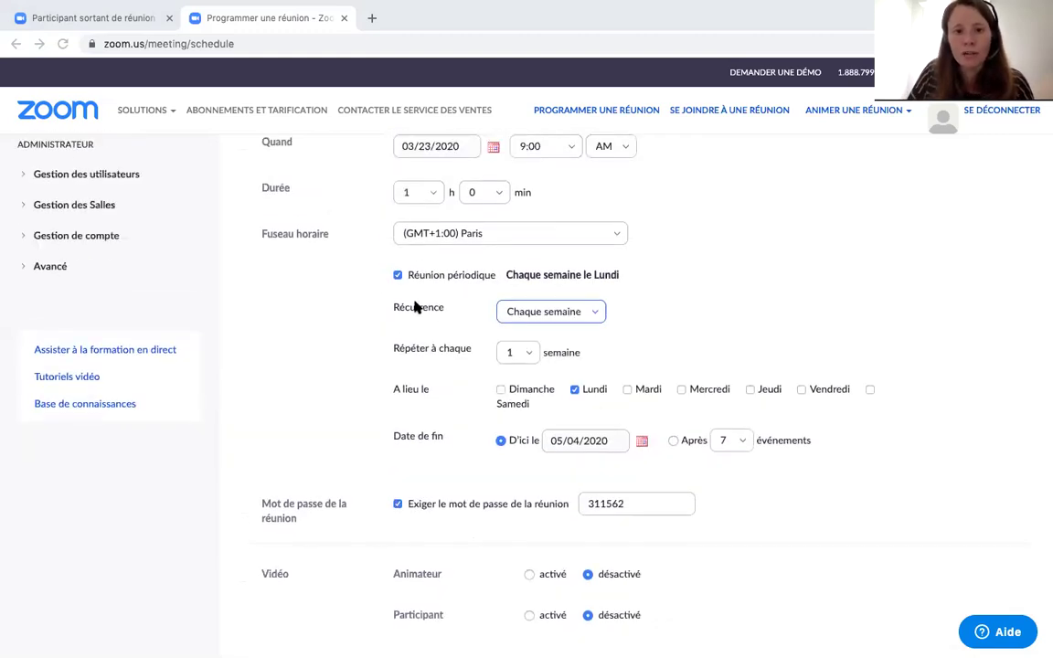
left_click(398, 275)
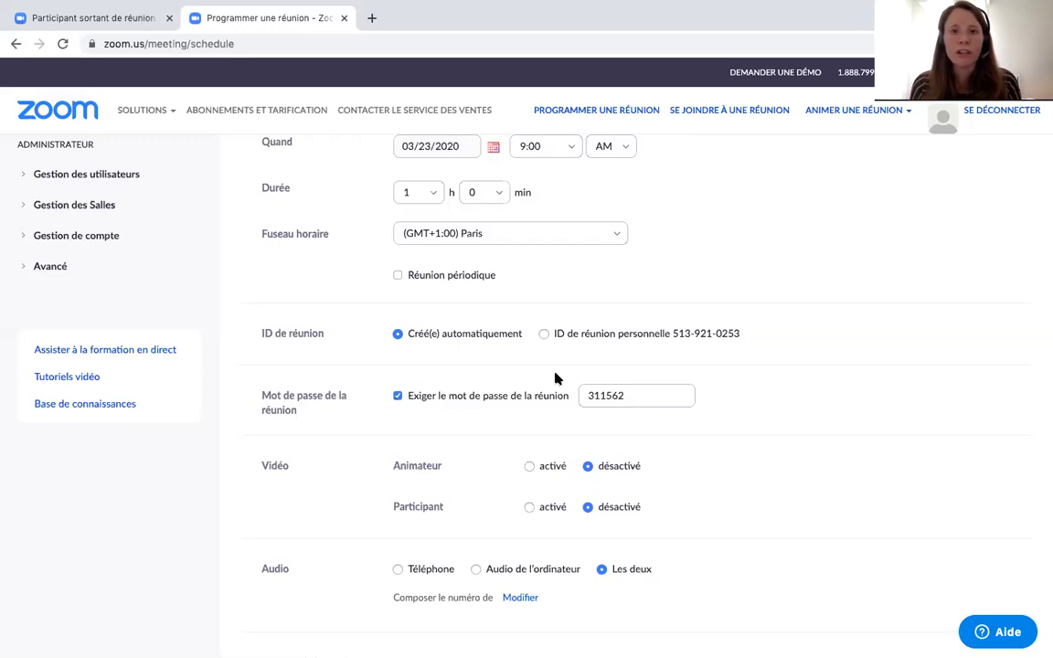
scroll(554, 378, "down", 3)
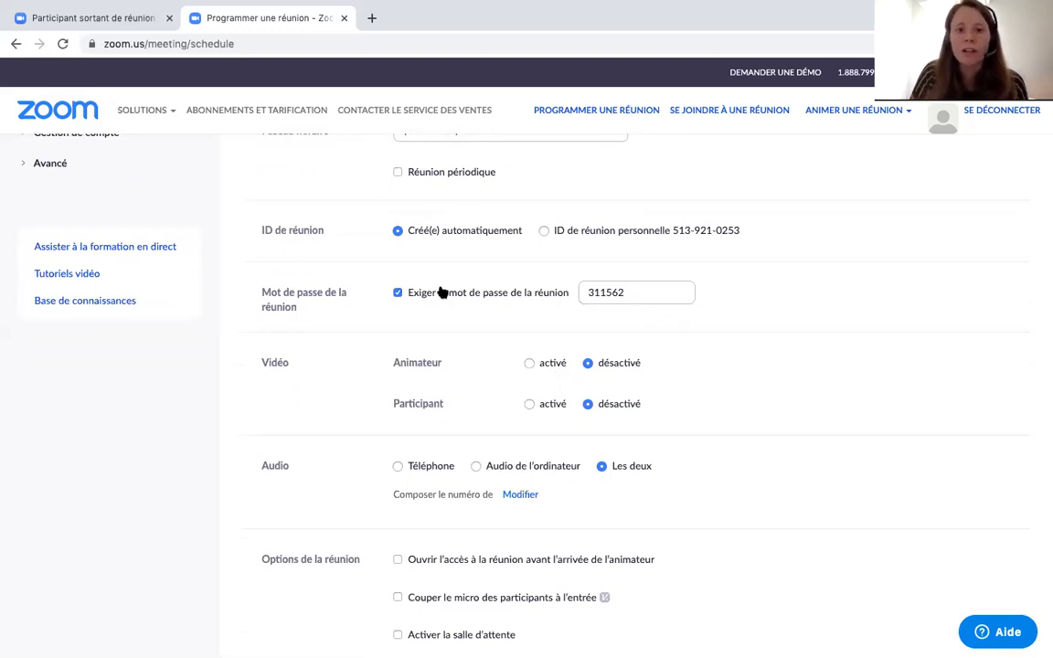
left_click(397, 292)
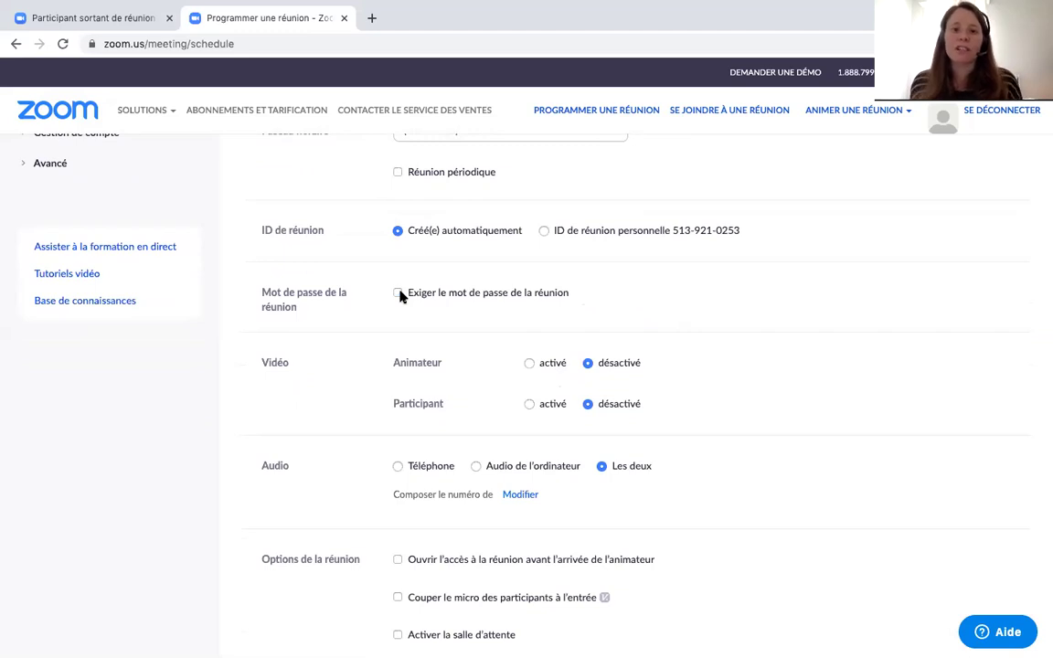
left_click(399, 293)
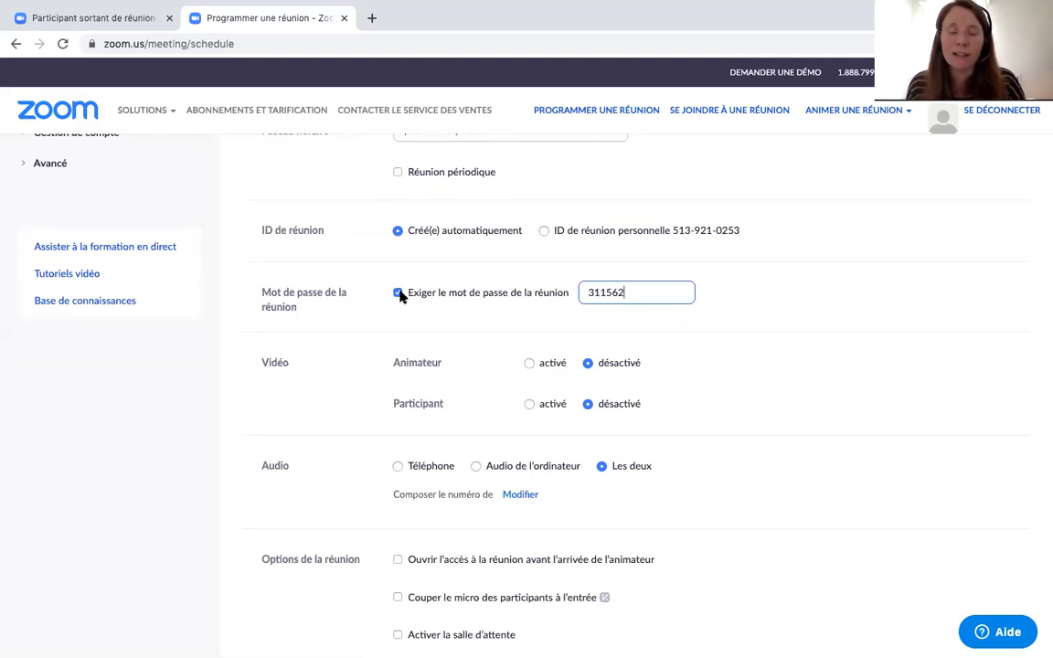
left_click(398, 293)
Set the host's (Animateur) video to activé and the meeting audio to Audio de l'ordinateur
scroll(572, 419, "down", 2)
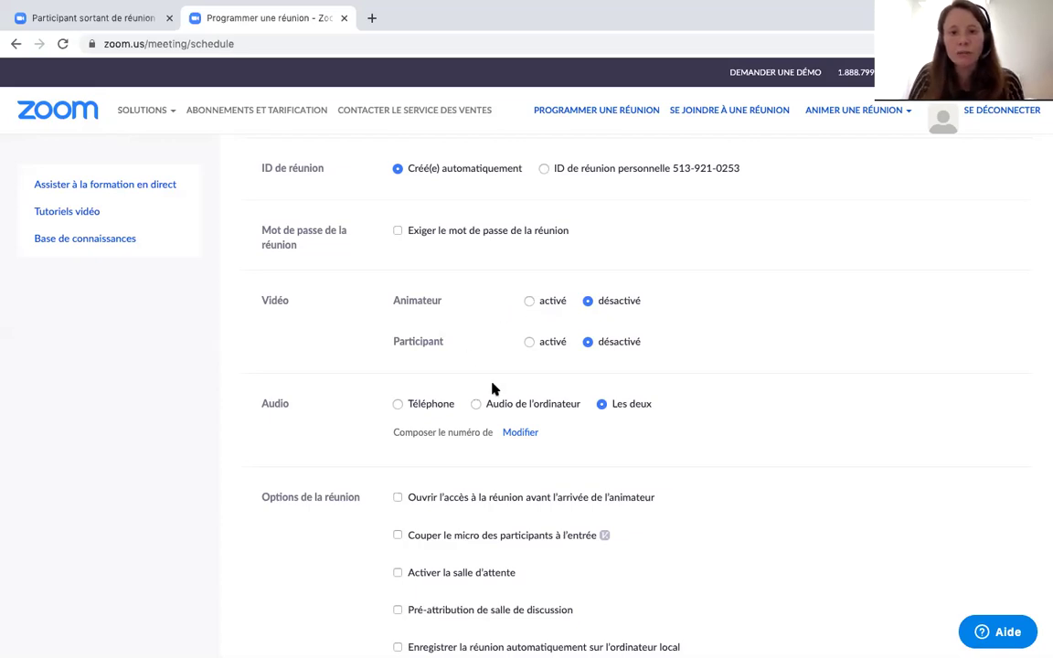
scroll(528, 366, "down", 2)
left_click(529, 230)
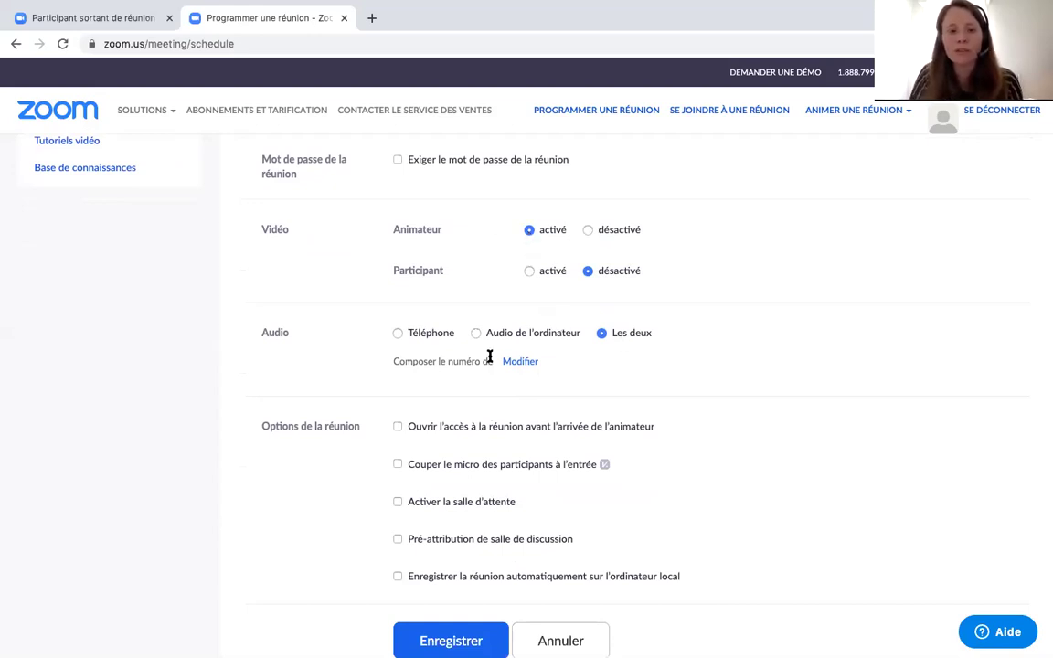
scroll(490, 358, "down", 1)
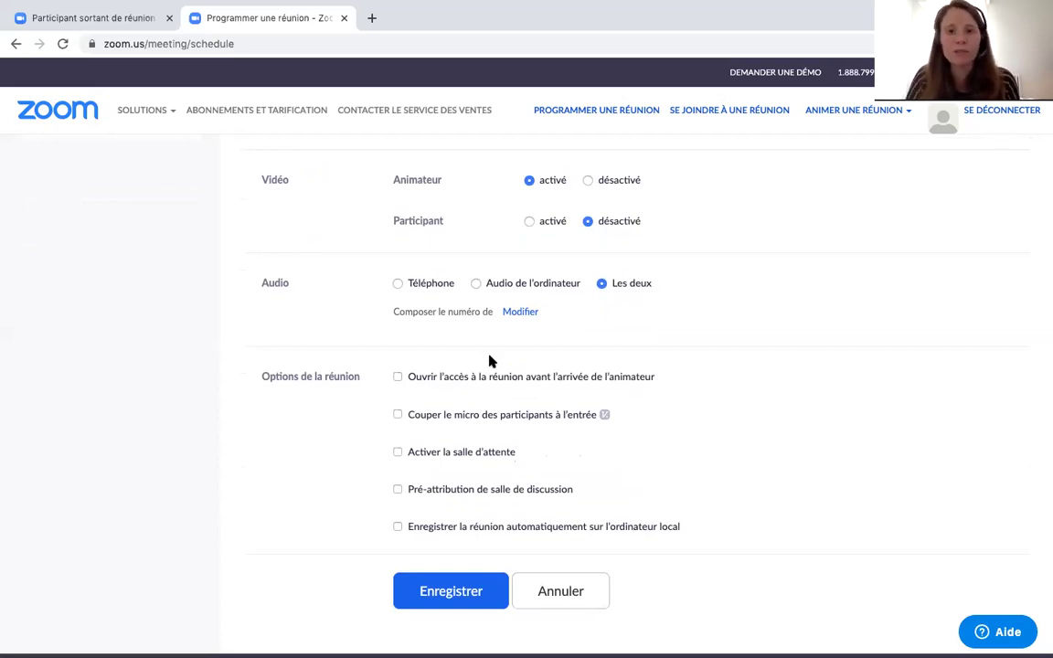
left_click(478, 284)
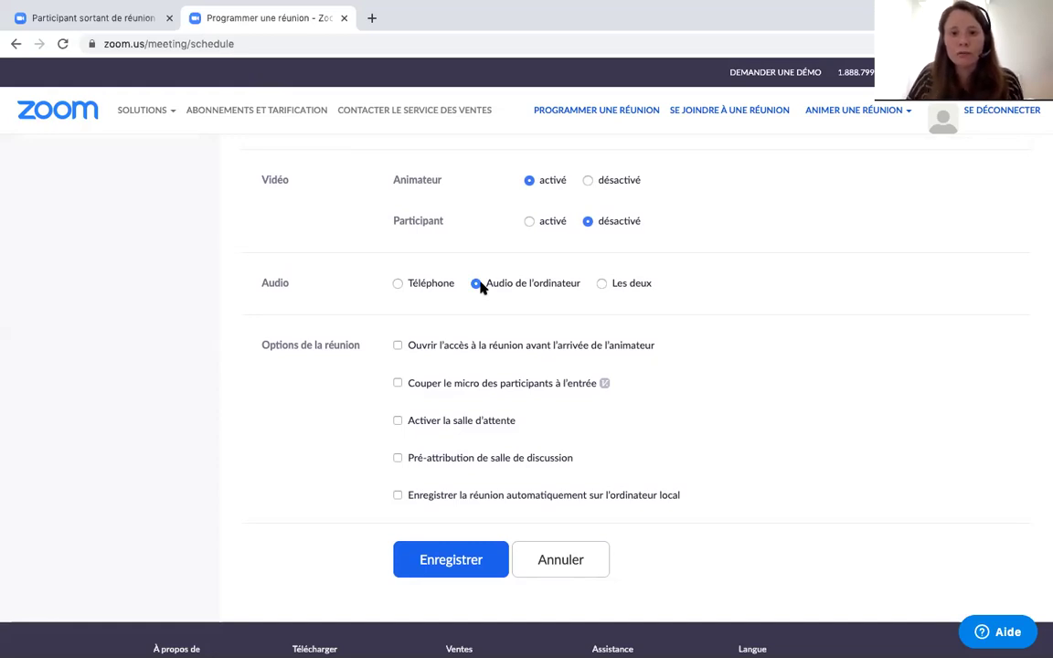
Enable Pré-attribution de salle de discussion and view the room assignment dialog without creating any rooms
scroll(480, 286, "down", 1)
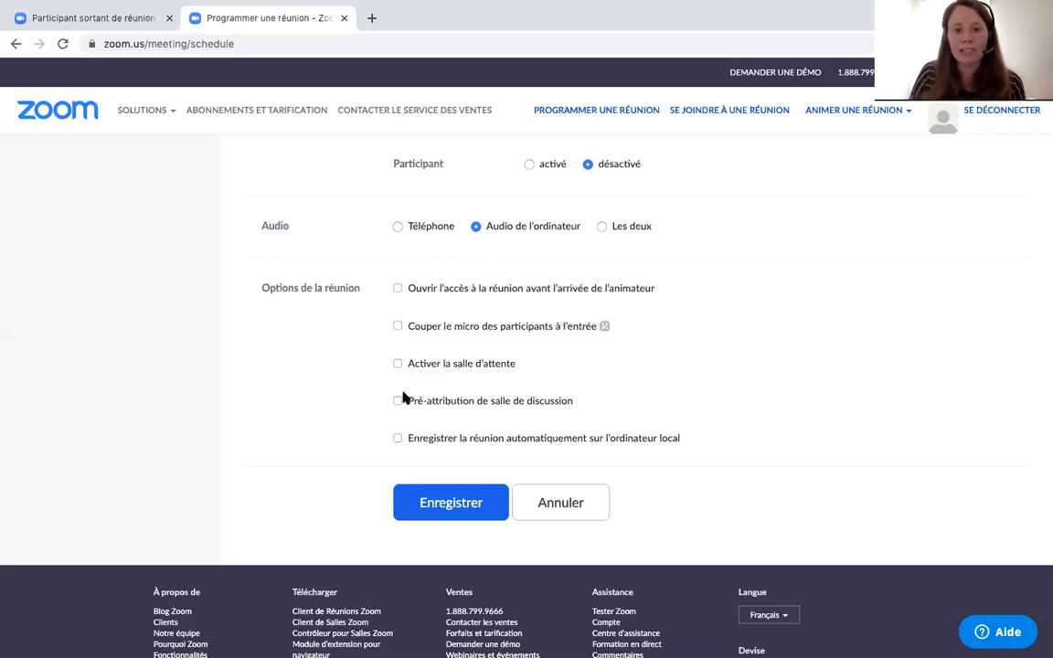
scroll(416, 414, "down", 1)
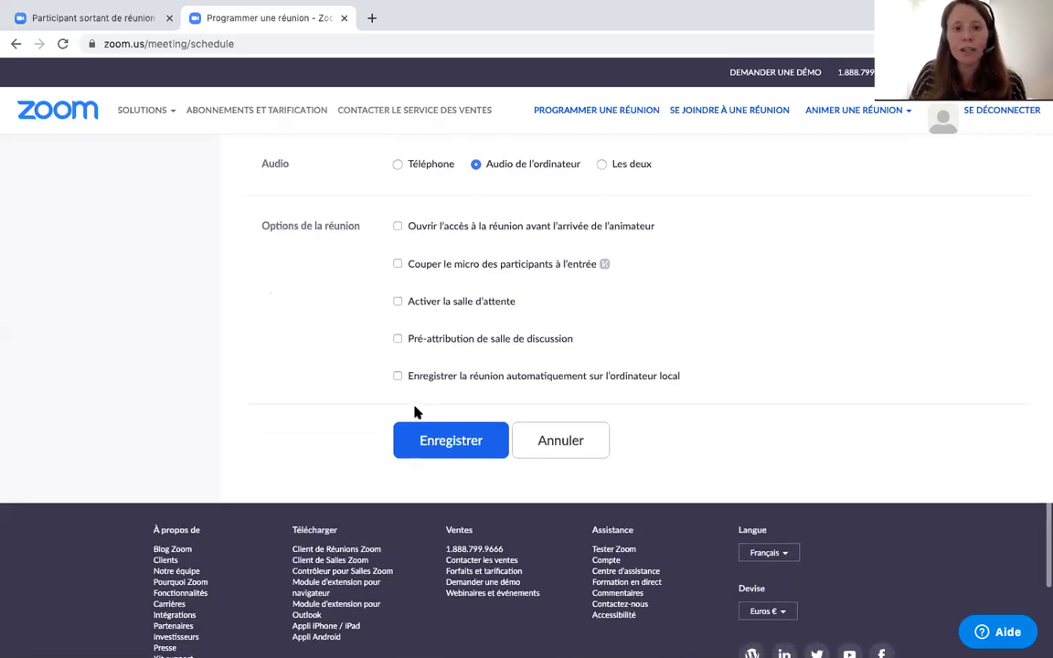
left_click(398, 339)
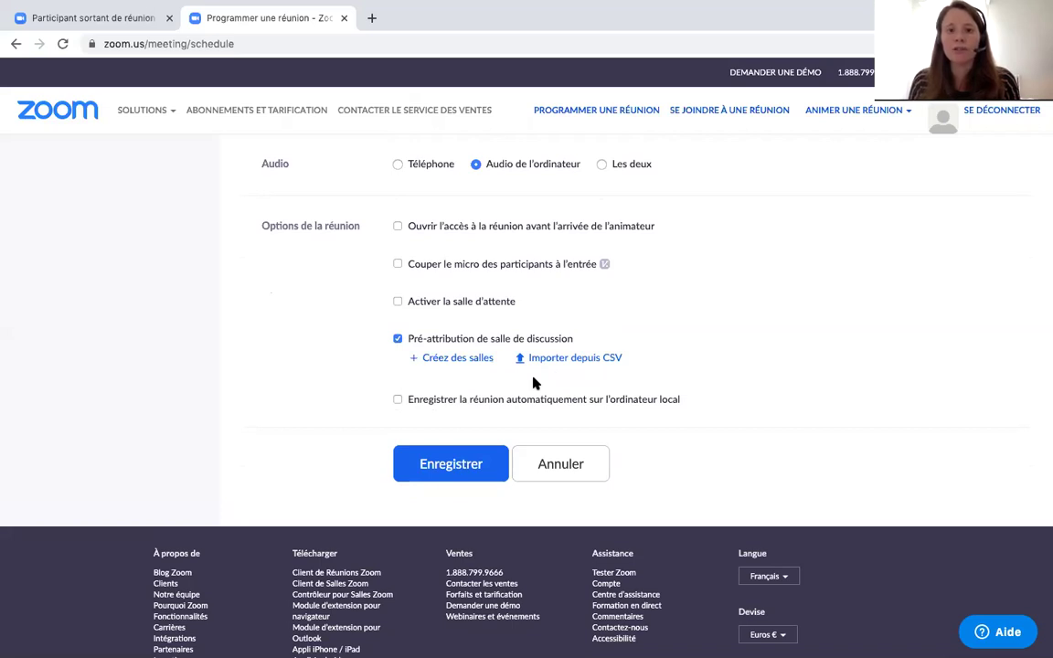
left_click(467, 362)
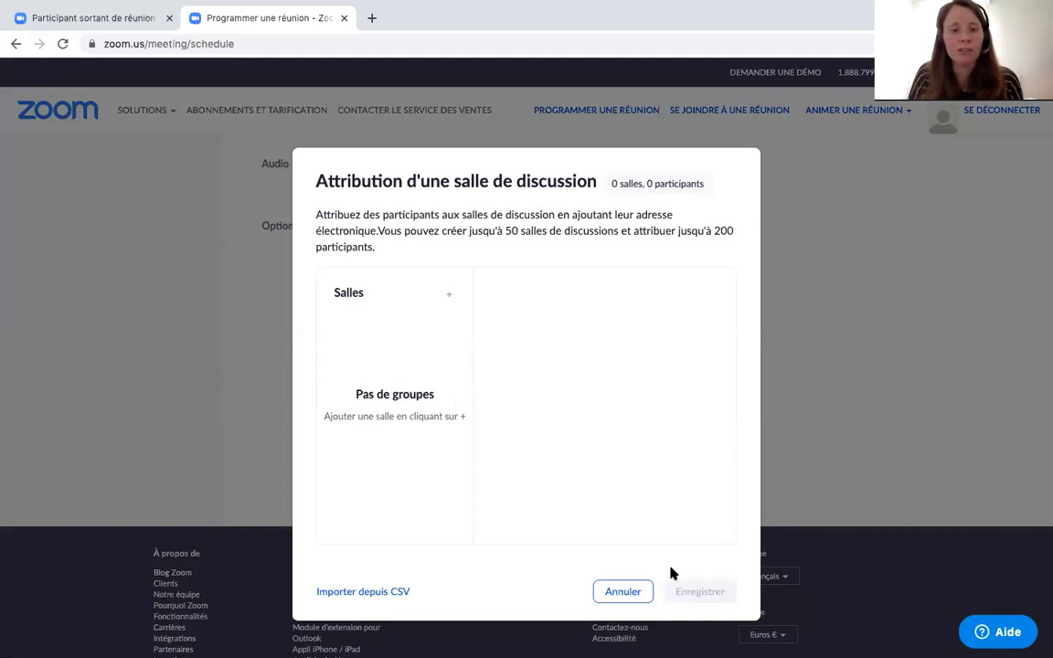
left_click(622, 591)
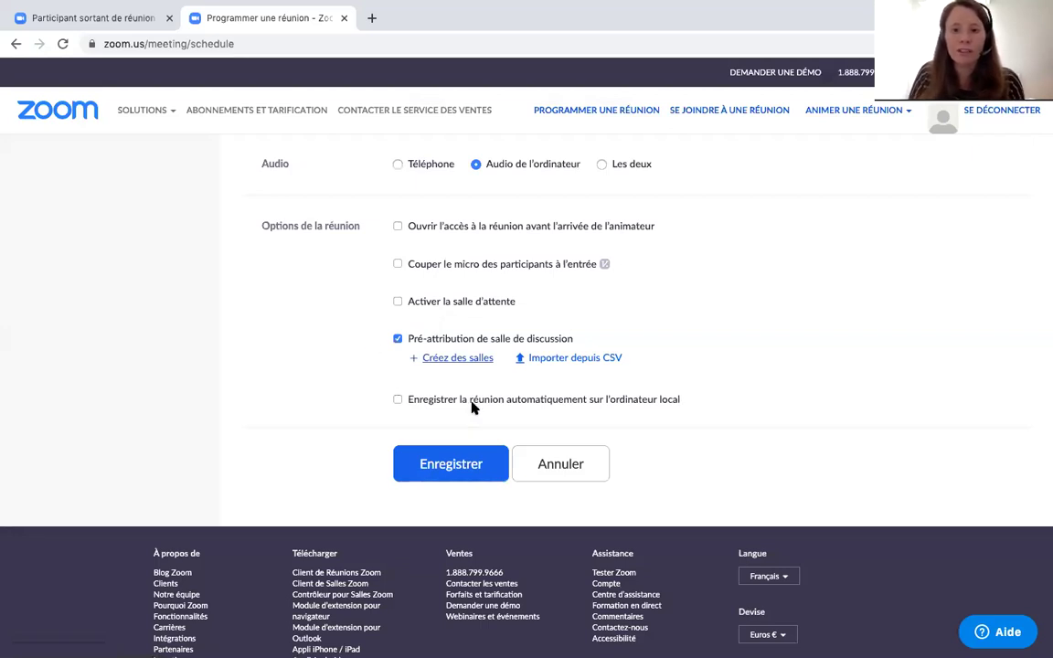
Enable automatic recording of the meeting on the local computer and save the scheduled meeting
left_click(398, 400)
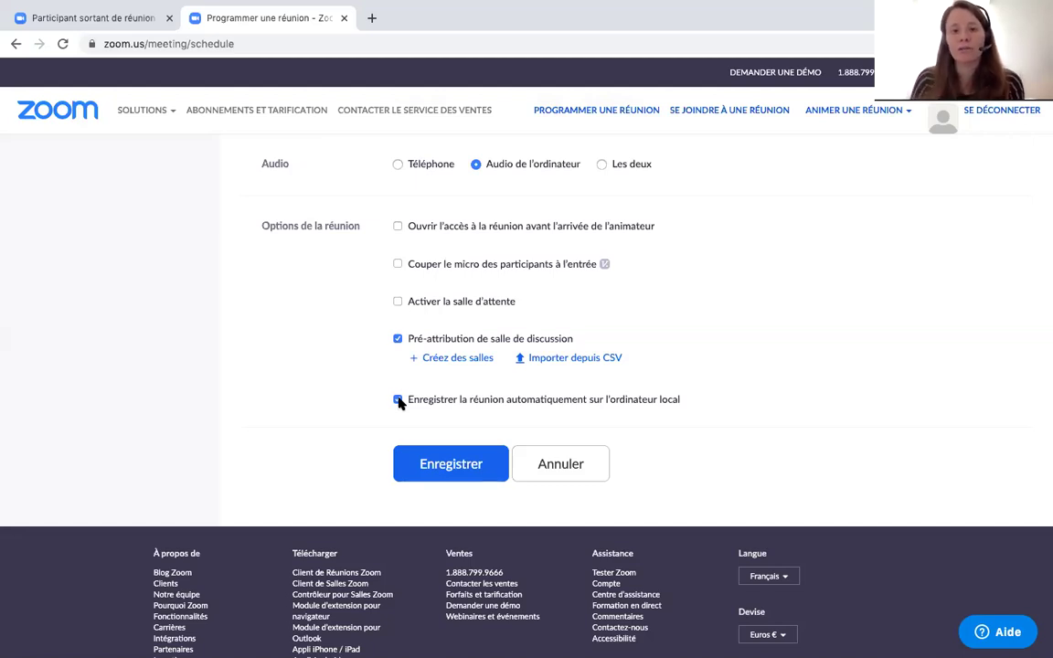
left_click(454, 462)
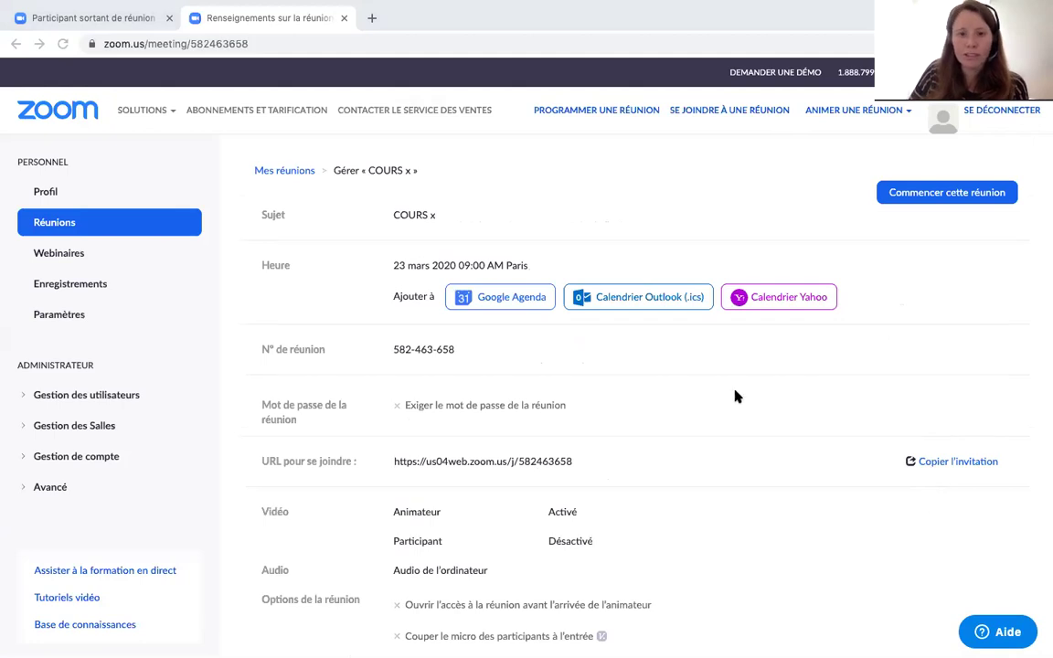
Review the saved meeting's details and its invitation text, highlighting the join link and meeting ID, and close the invitation without copying it
scroll(737, 396, "down", 5)
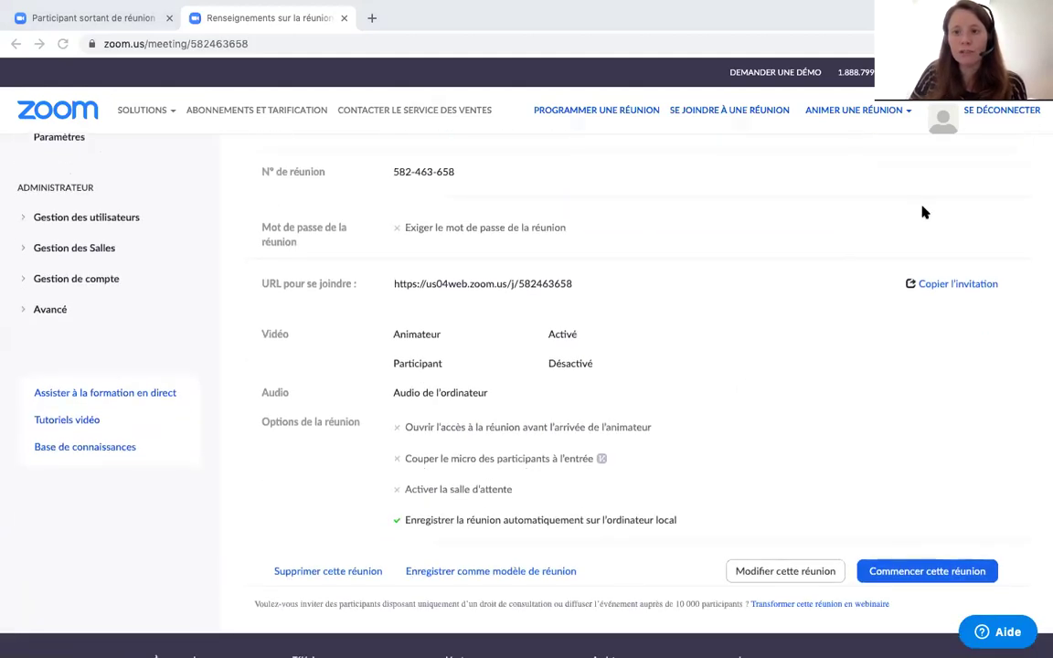
scroll(804, 366, "up", 4)
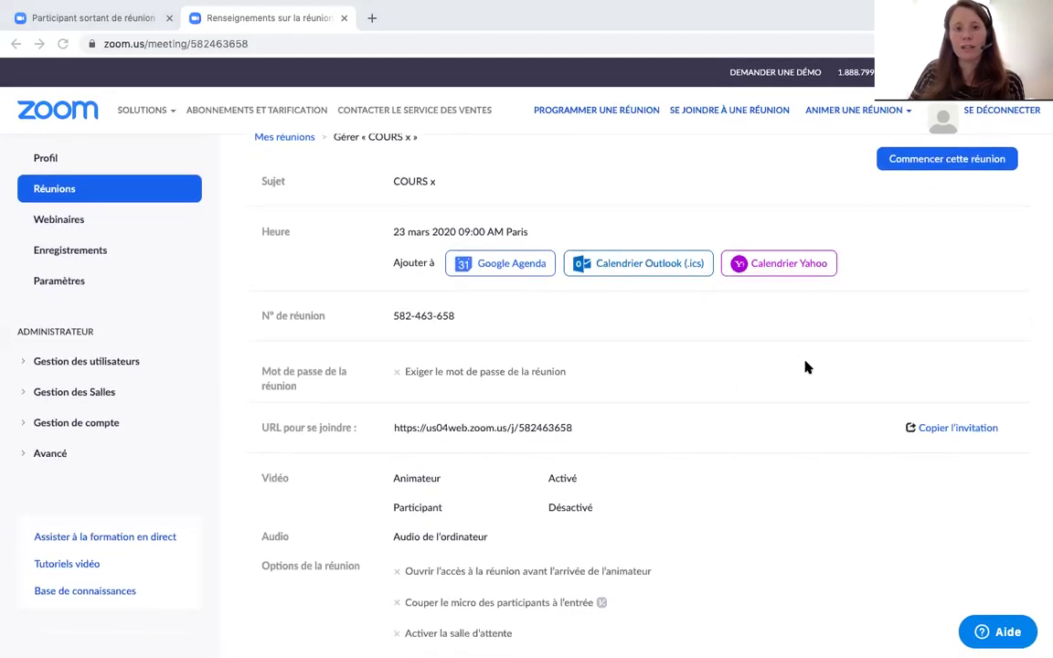
scroll(807, 367, "down", 1)
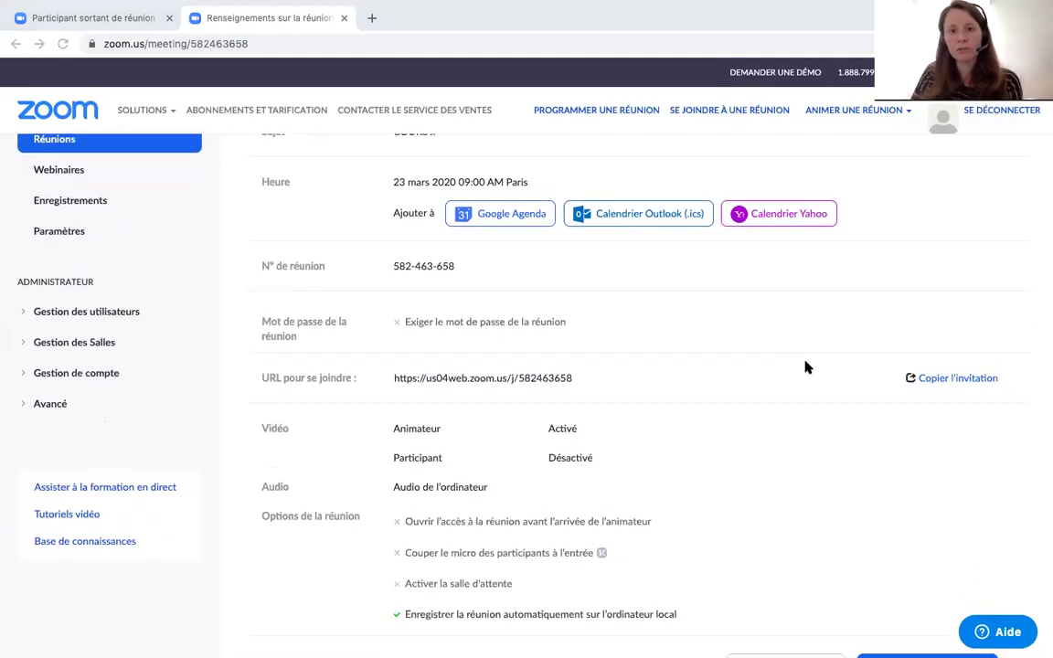
scroll(807, 368, "down", 1)
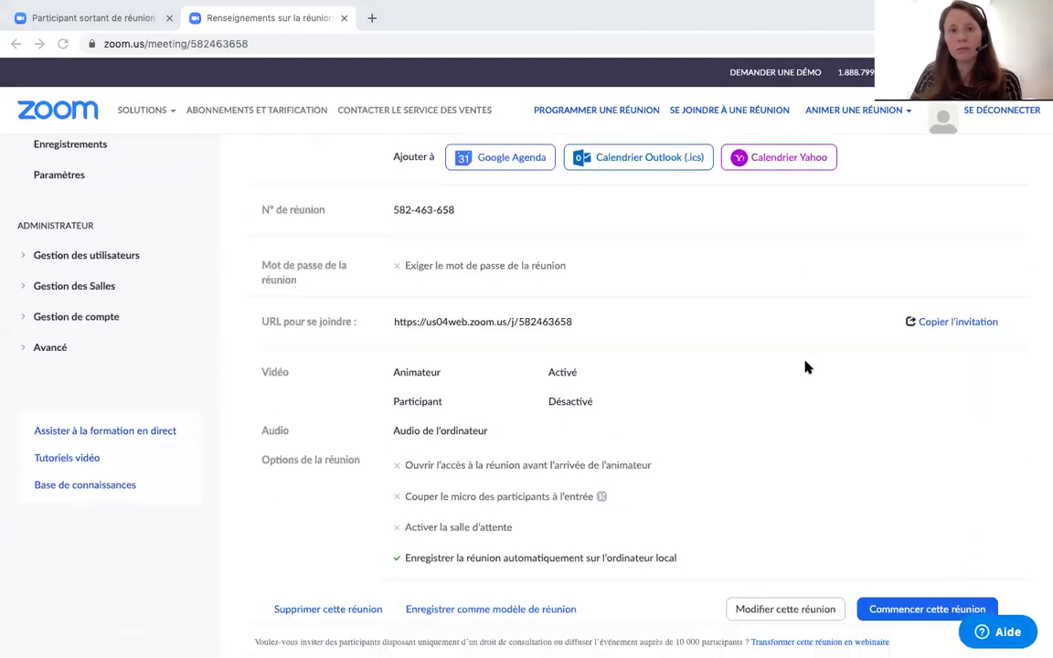
left_click(940, 324)
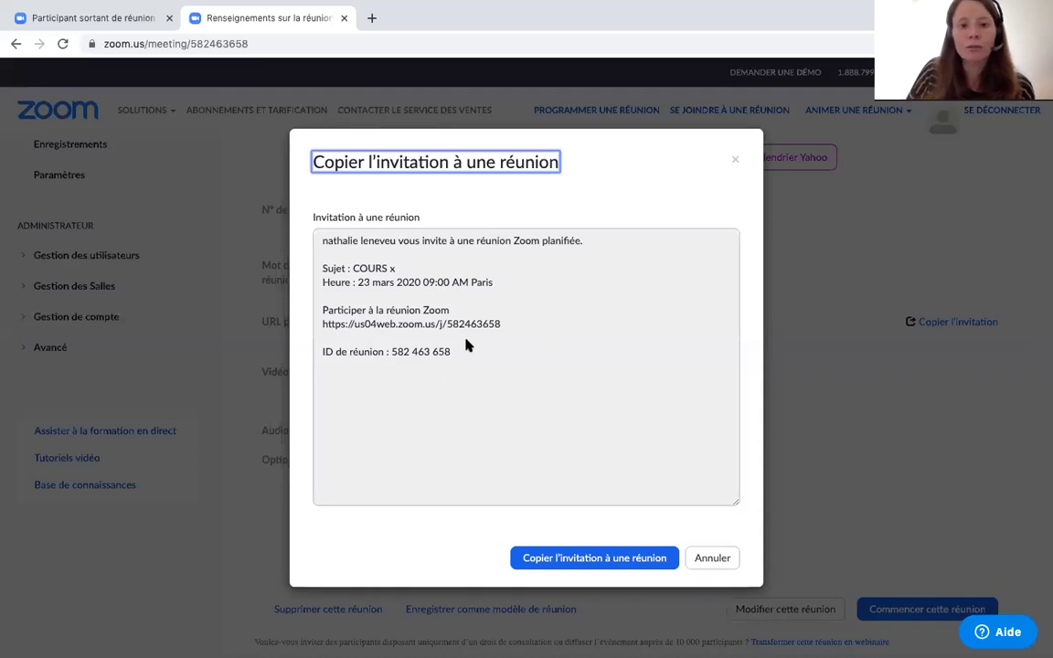
left_click_drag(459, 355, 318, 325)
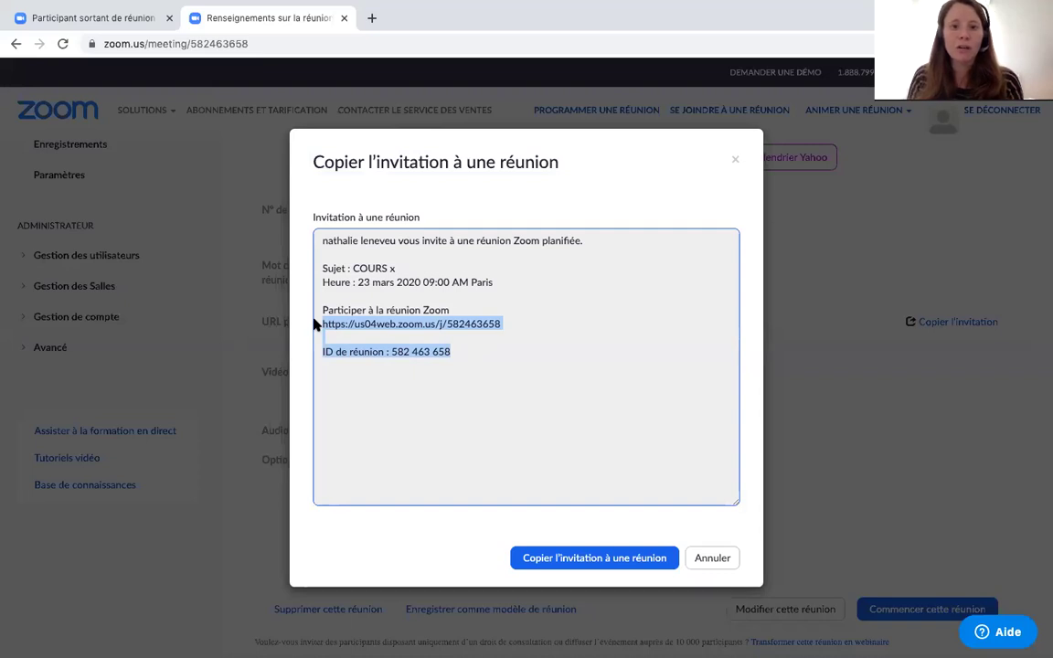
left_click(455, 348)
left_click_drag(448, 326, 501, 330)
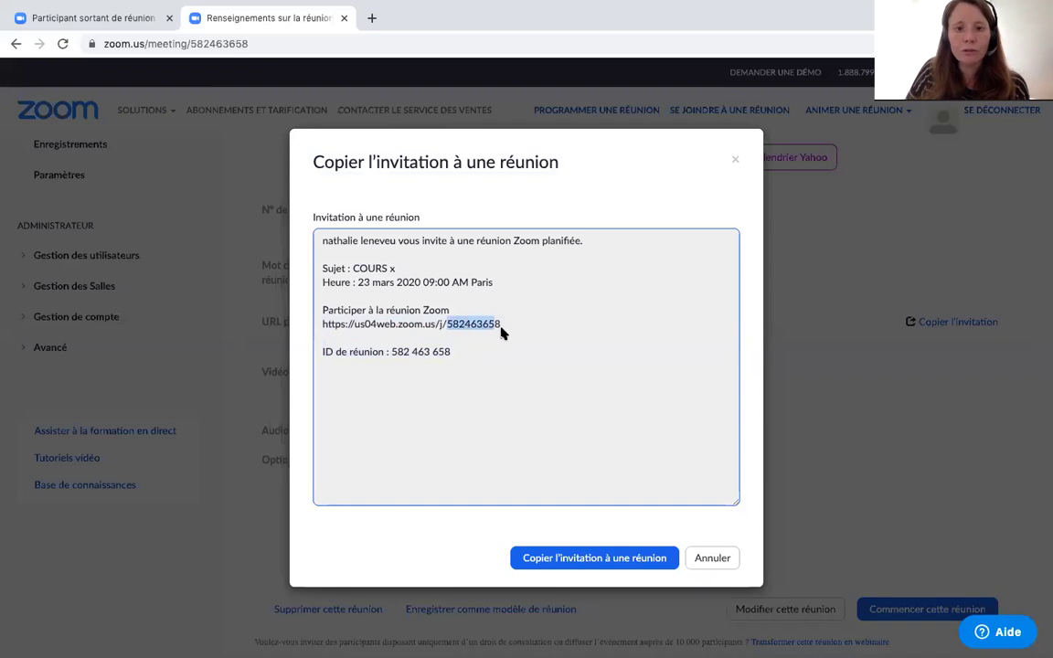
left_click_drag(392, 355, 455, 359)
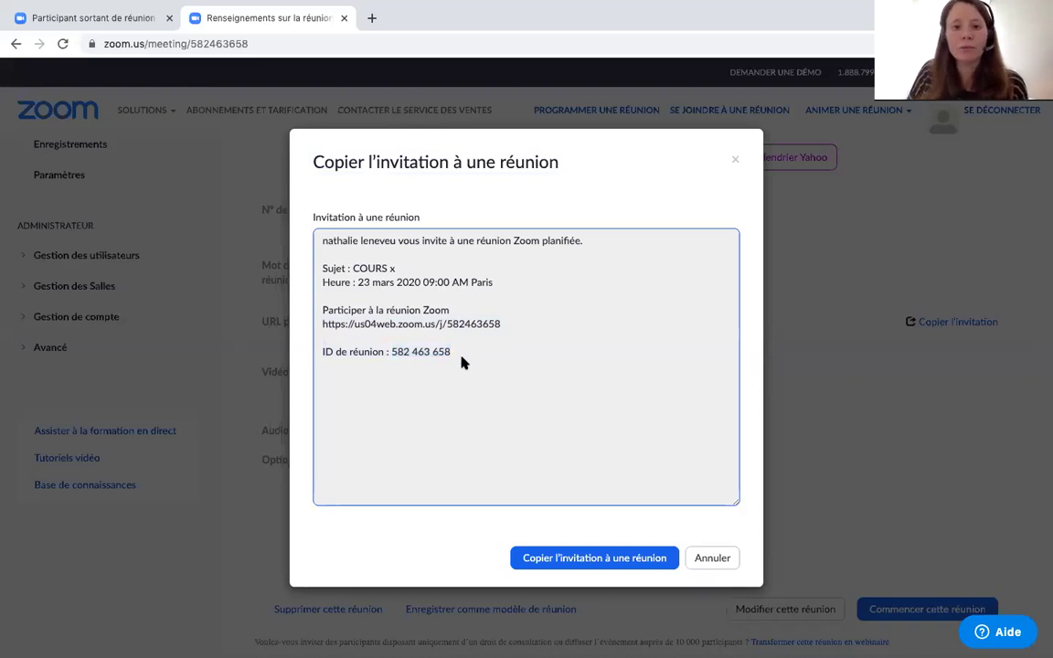
left_click_drag(447, 326, 510, 330)
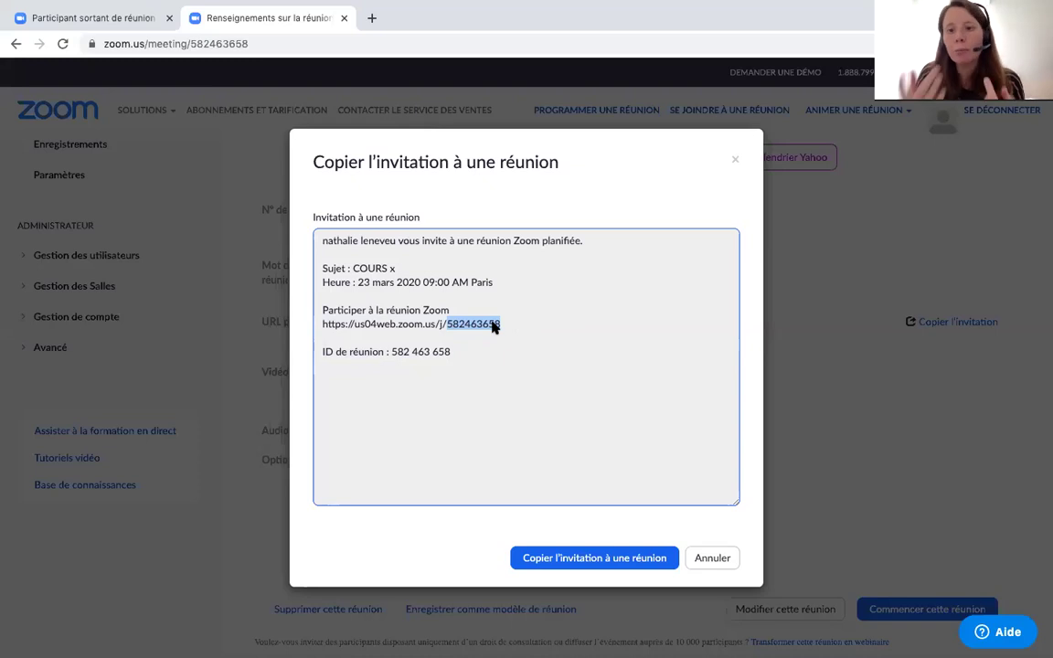
left_click(390, 354)
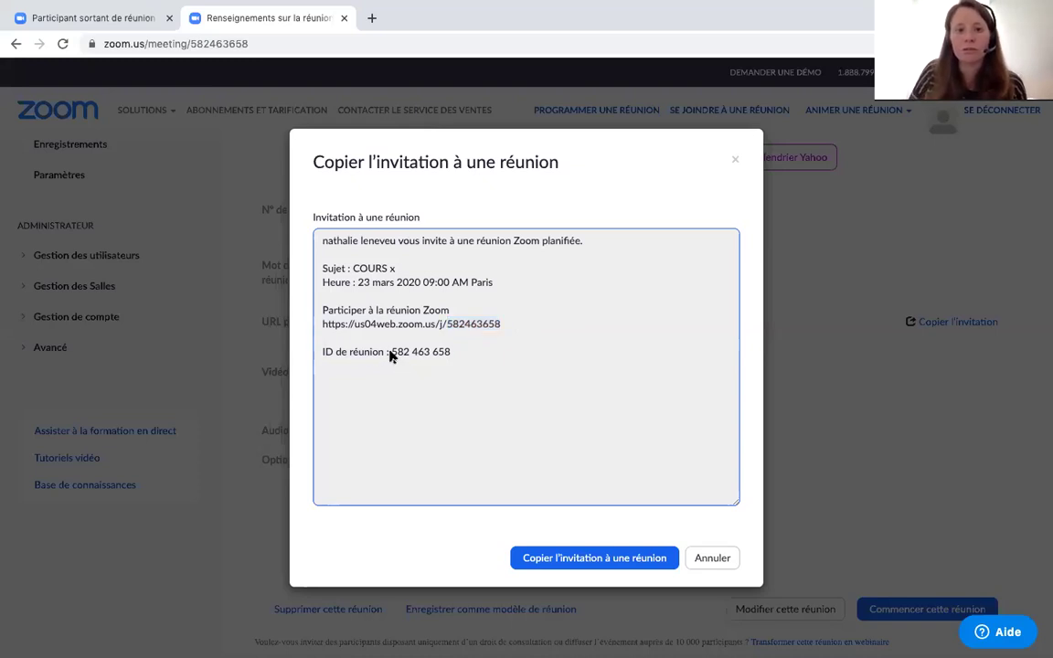
left_click_drag(391, 354, 450, 362)
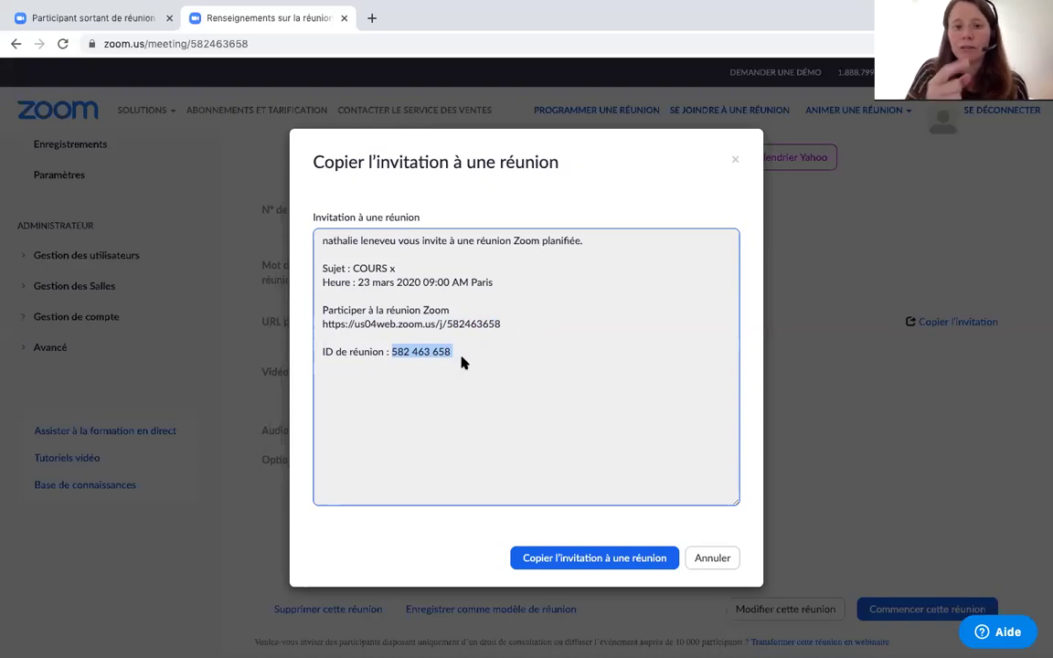
left_click(710, 558)
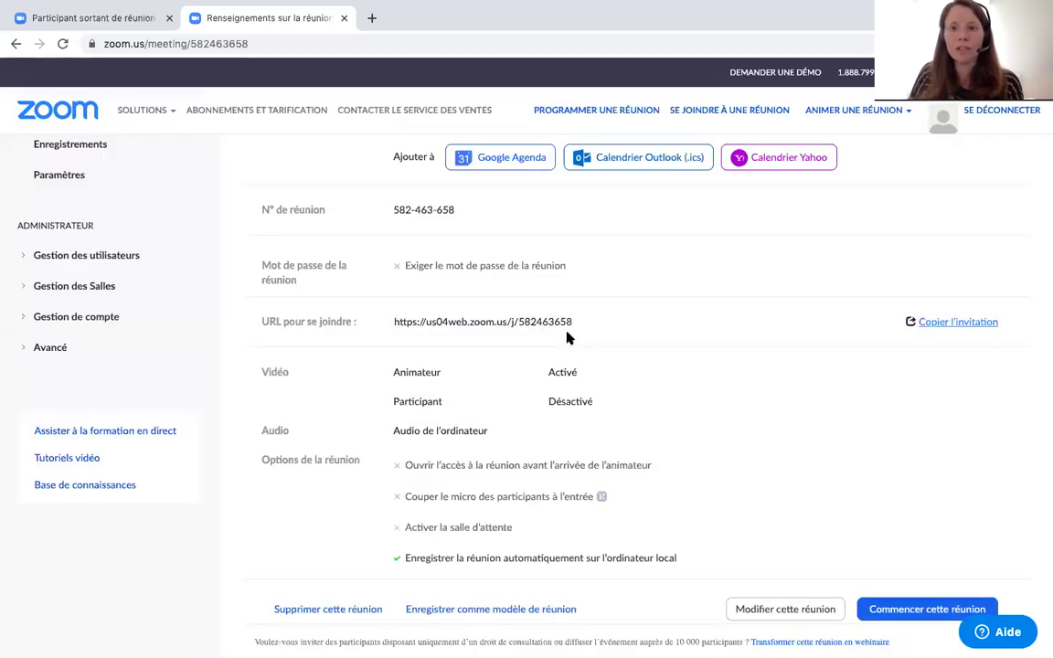
mouse_move(83, 8)
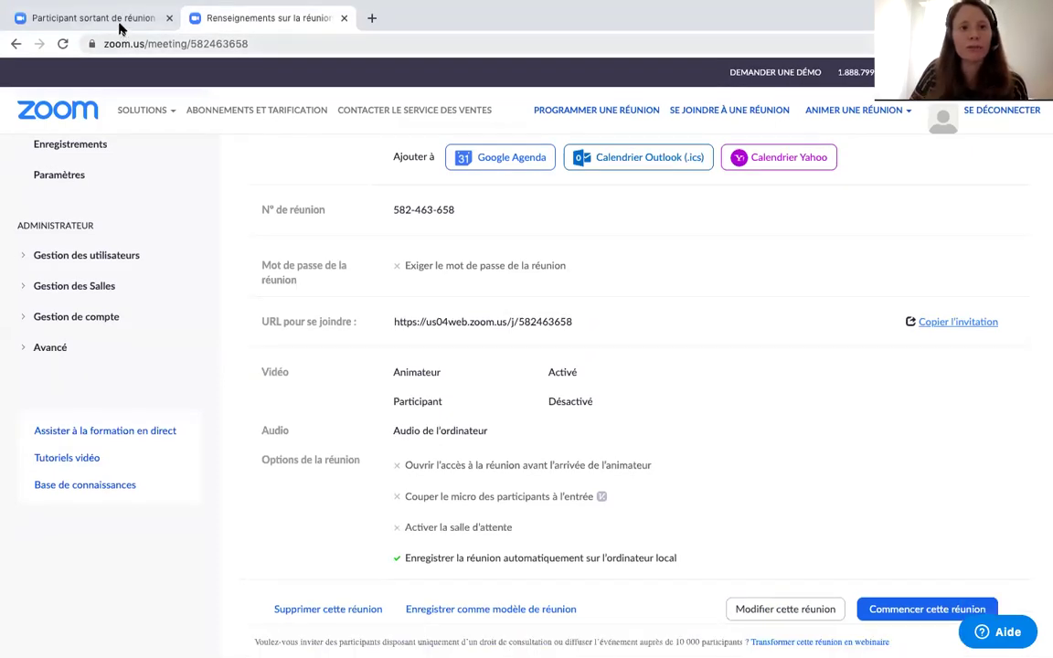
left_click(117, 20)
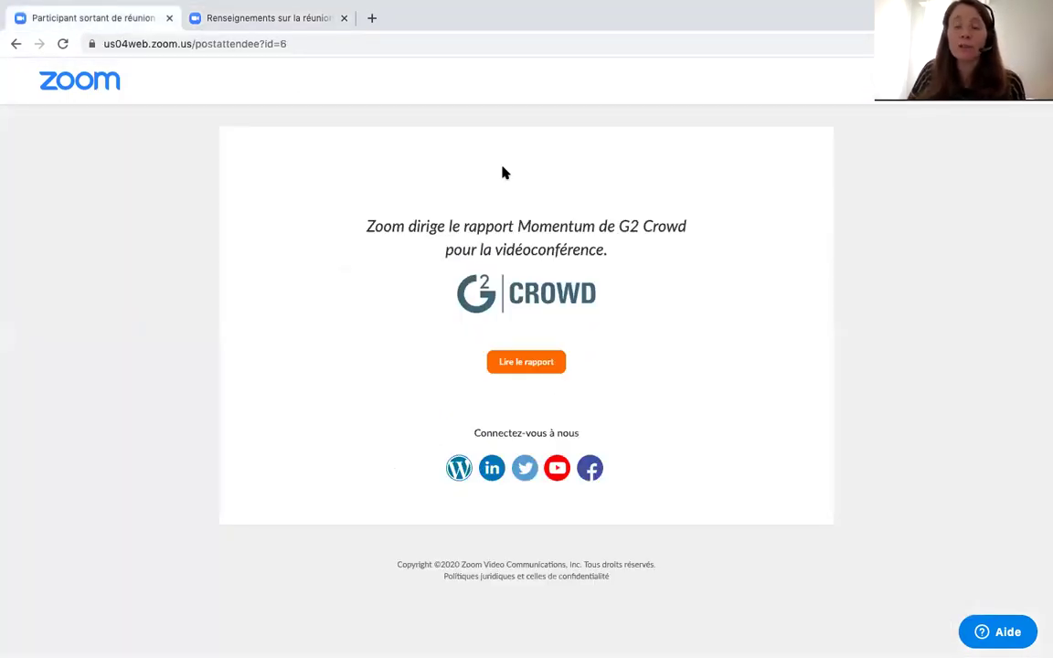
left_click(292, 13)
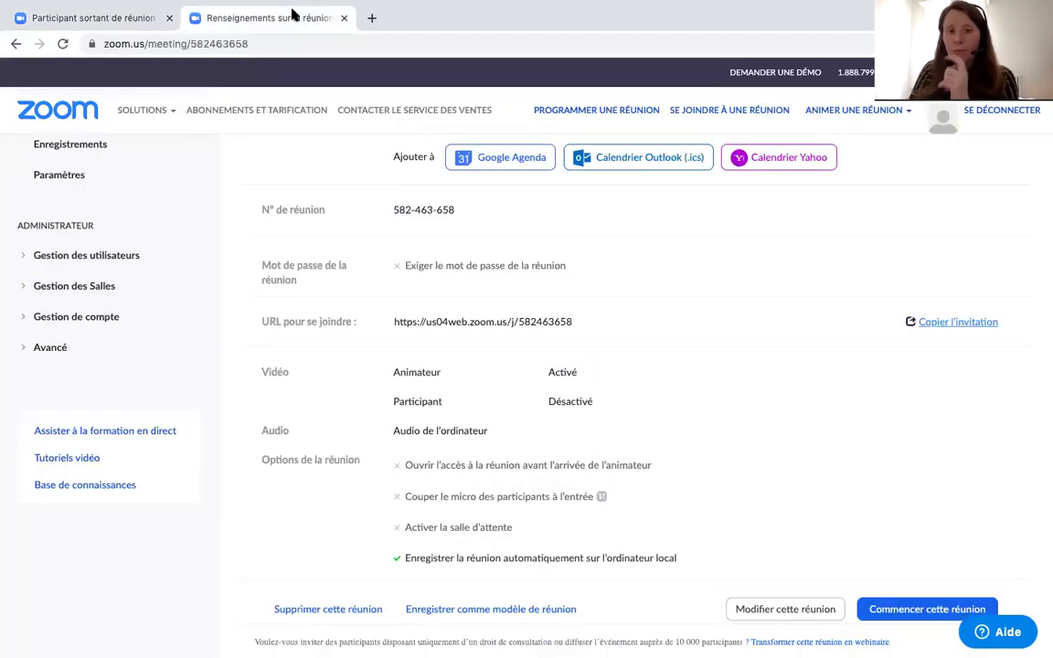
Open the Mac's system preferences (Préférences Système)
mouse_move(586, 7)
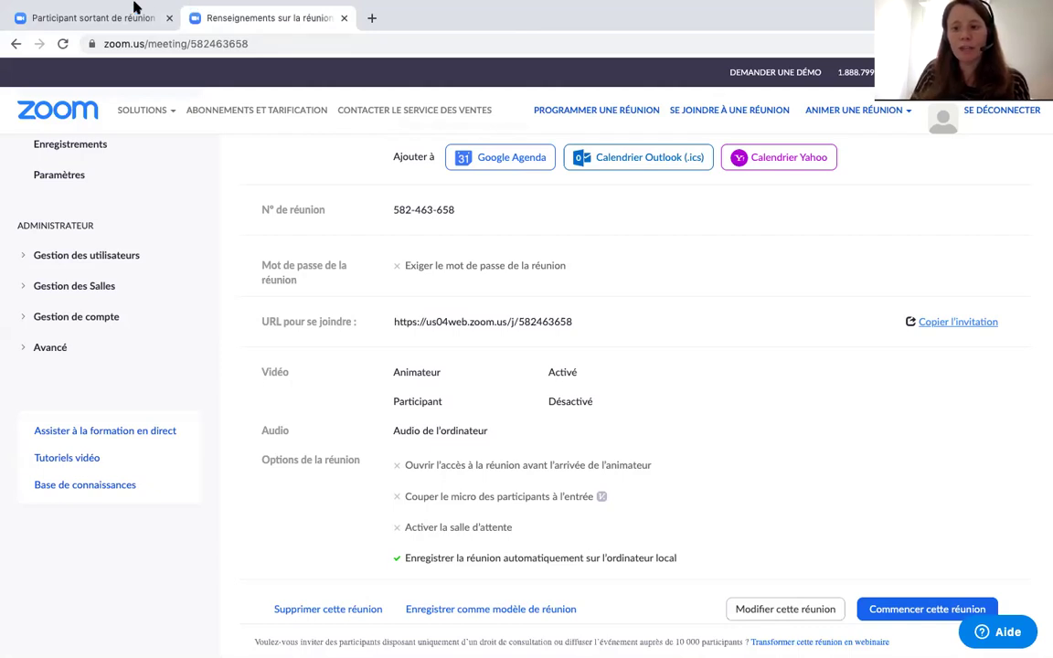
mouse_move(25, 7)
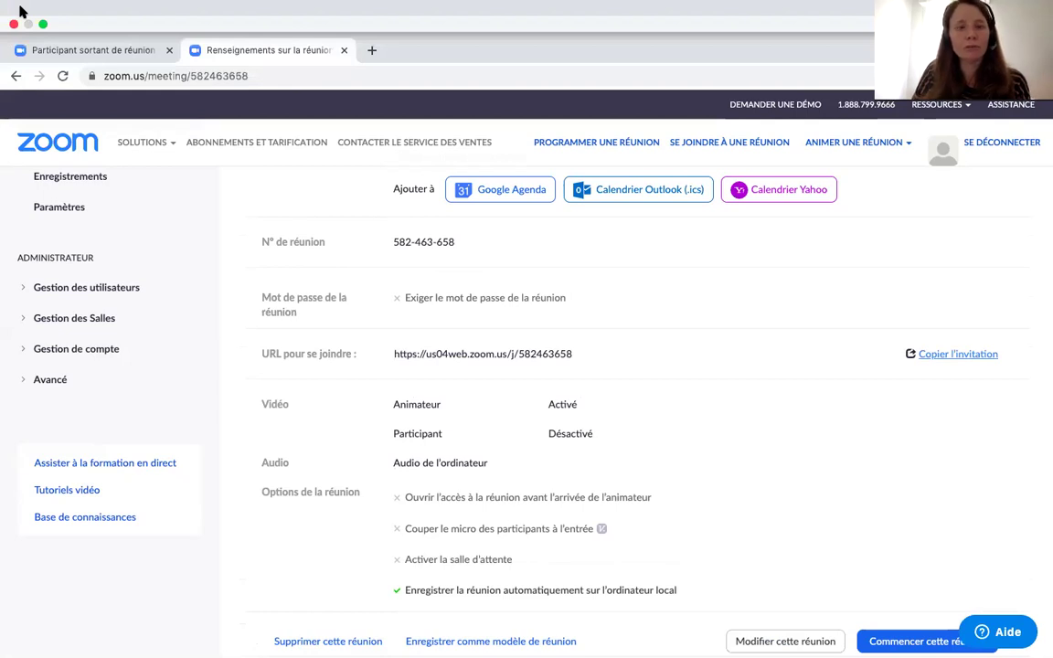
left_click(22, 11)
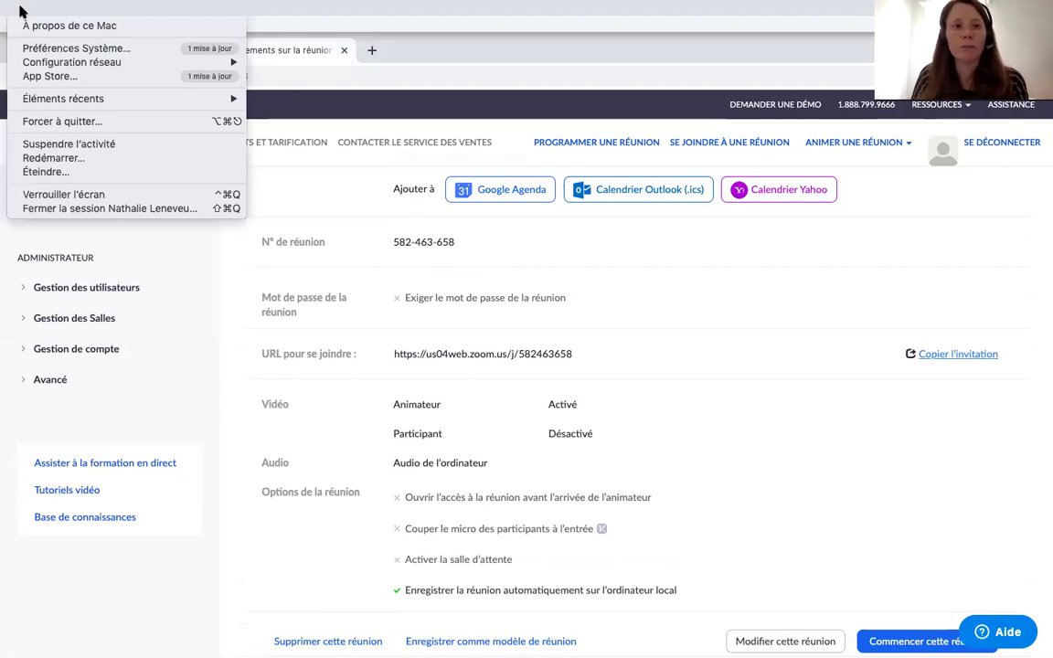
left_click(90, 49)
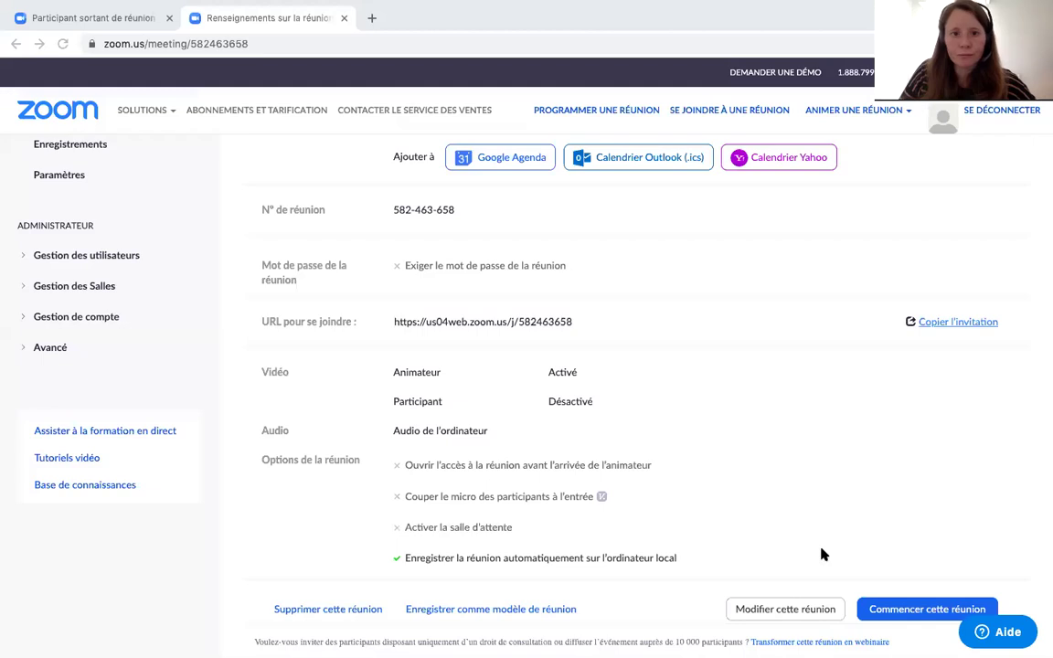
Open the personal account settings (Paramètres) from the saved COURS x meeting's page
scroll(612, 410, "down", 2)
scroll(613, 409, "up", 4)
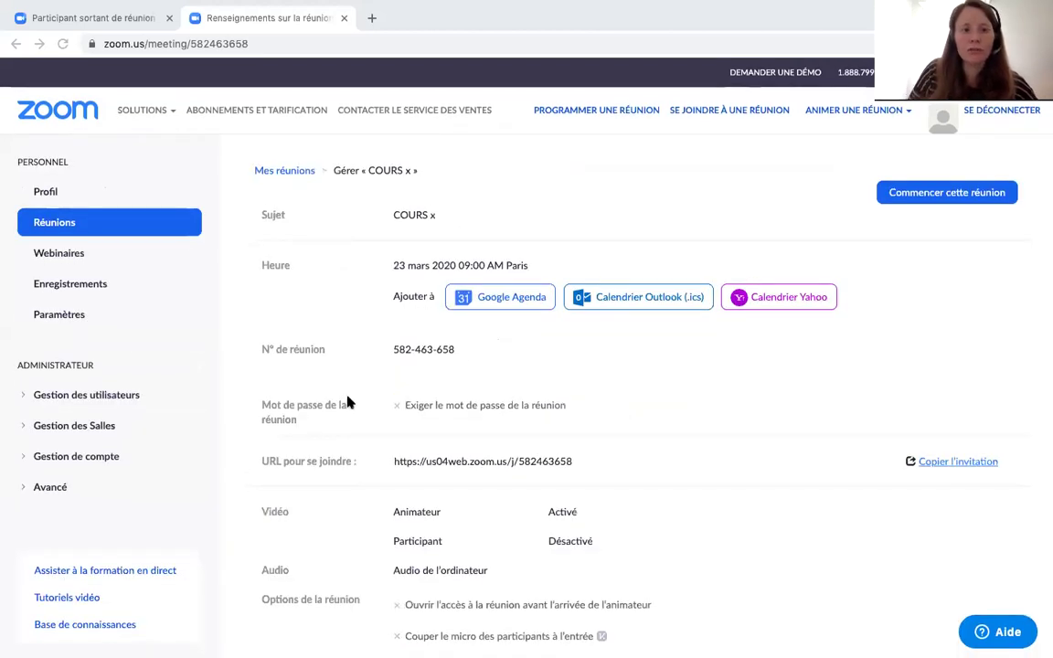
left_click(31, 318)
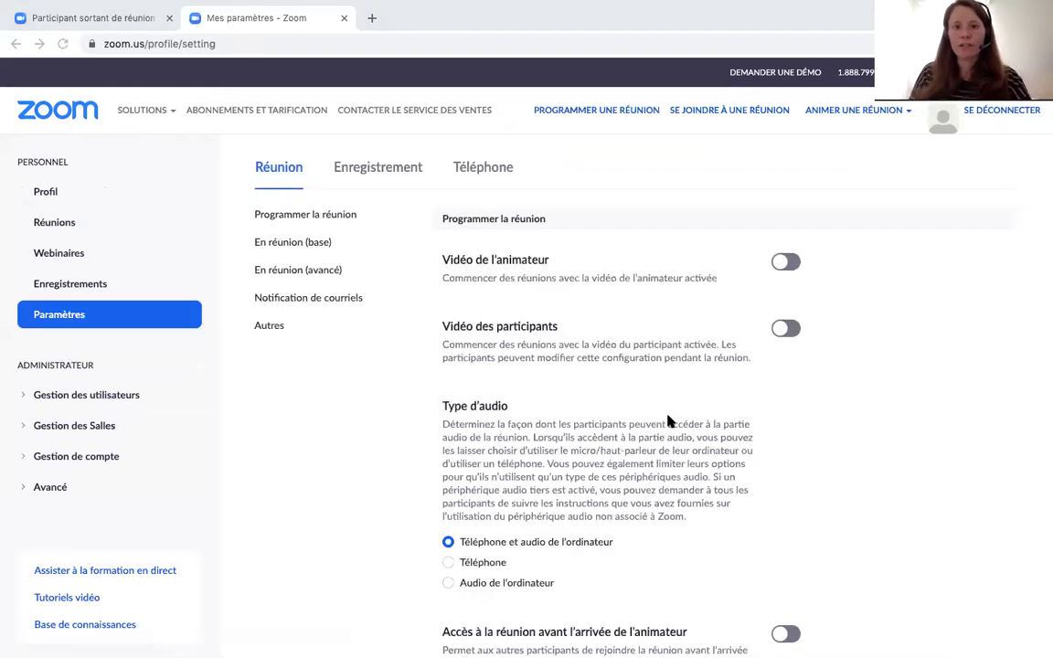
Review the meeting settings from Programmer la réunion through the En réunion (base) options, including screen sharing, annotation and non-verbal feedback
scroll(668, 420, "down", 1)
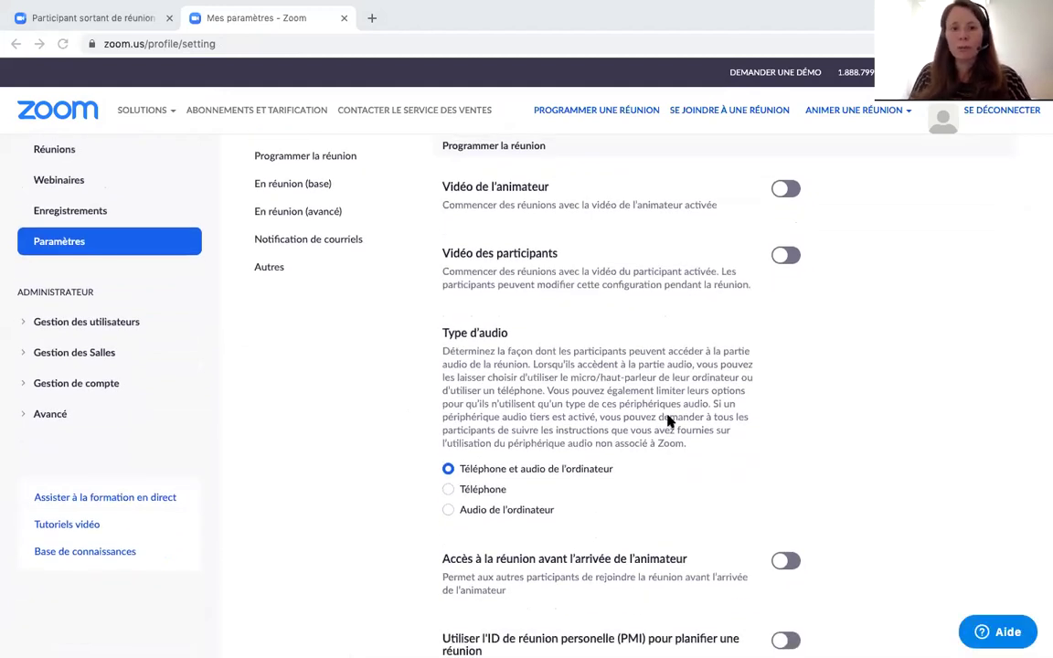
scroll(668, 420, "down", 1)
scroll(668, 420, "down", 10)
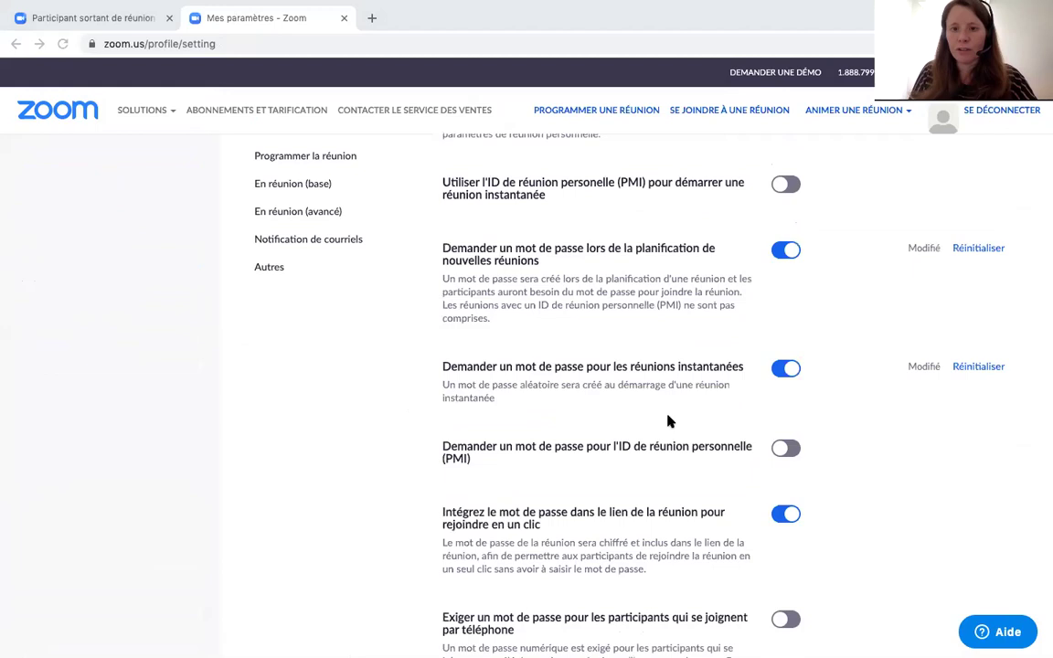
scroll(669, 421, "down", 5)
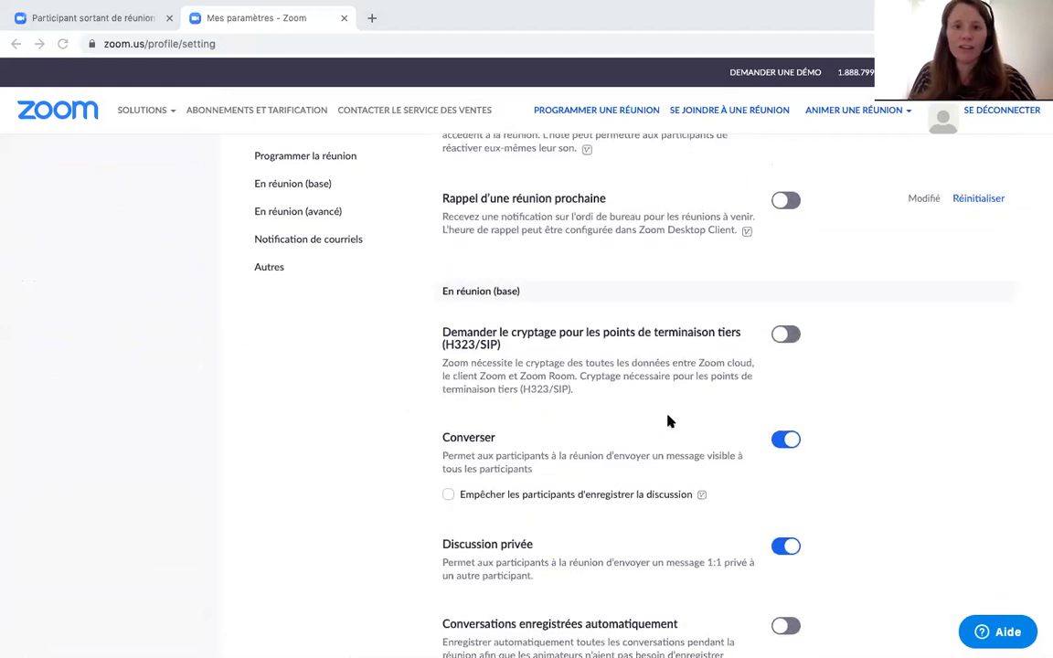
scroll(668, 421, "down", 15)
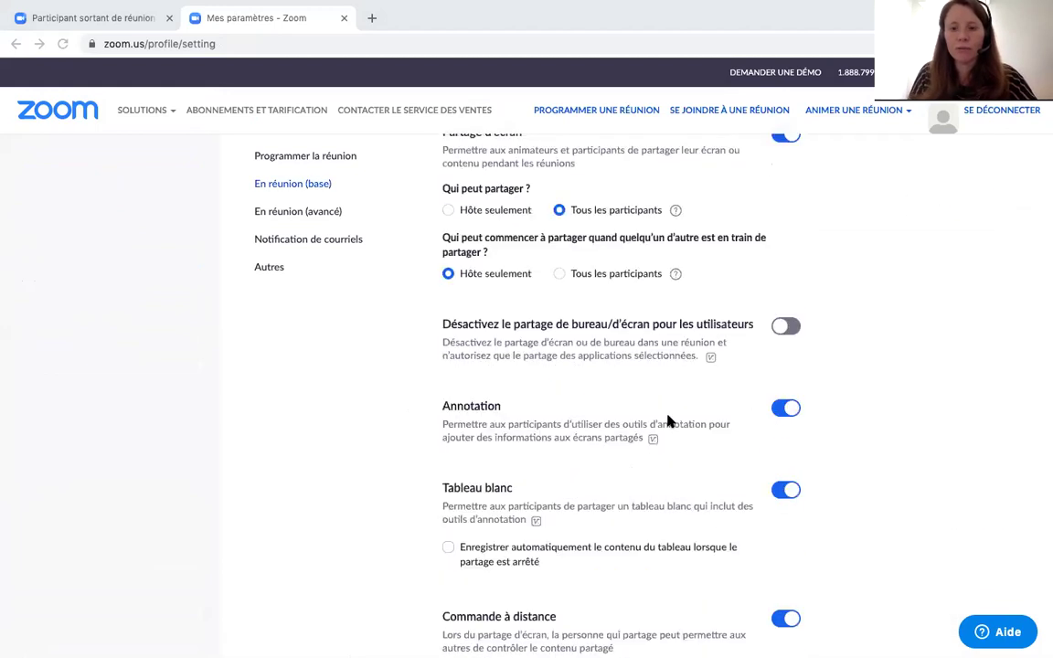
scroll(668, 420, "down", 1)
scroll(668, 420, "down", 3)
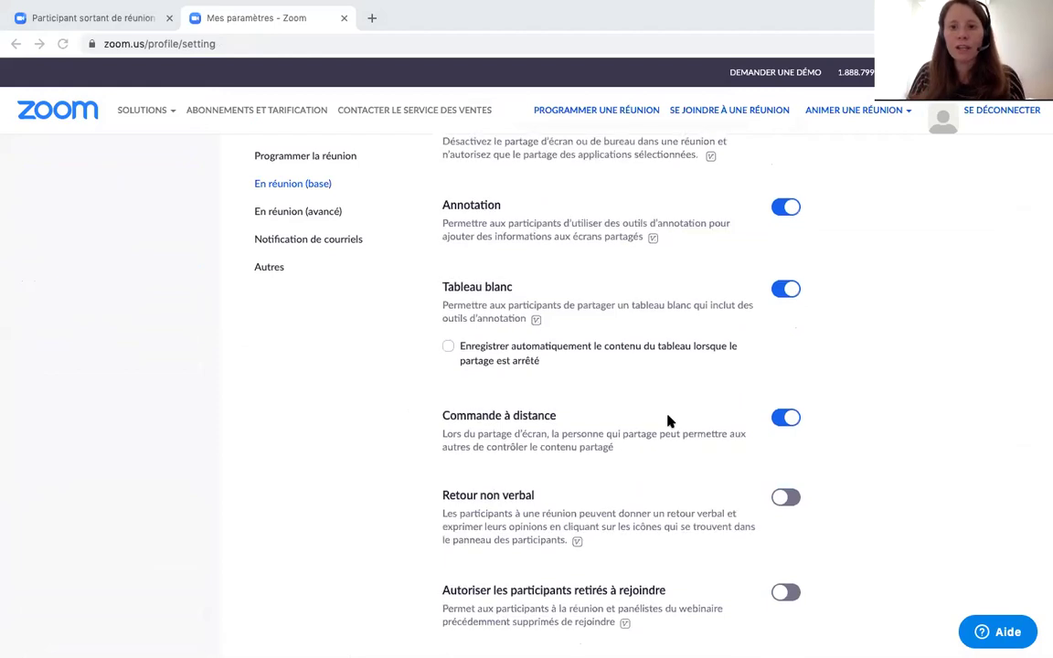
scroll(573, 383, "down", 3)
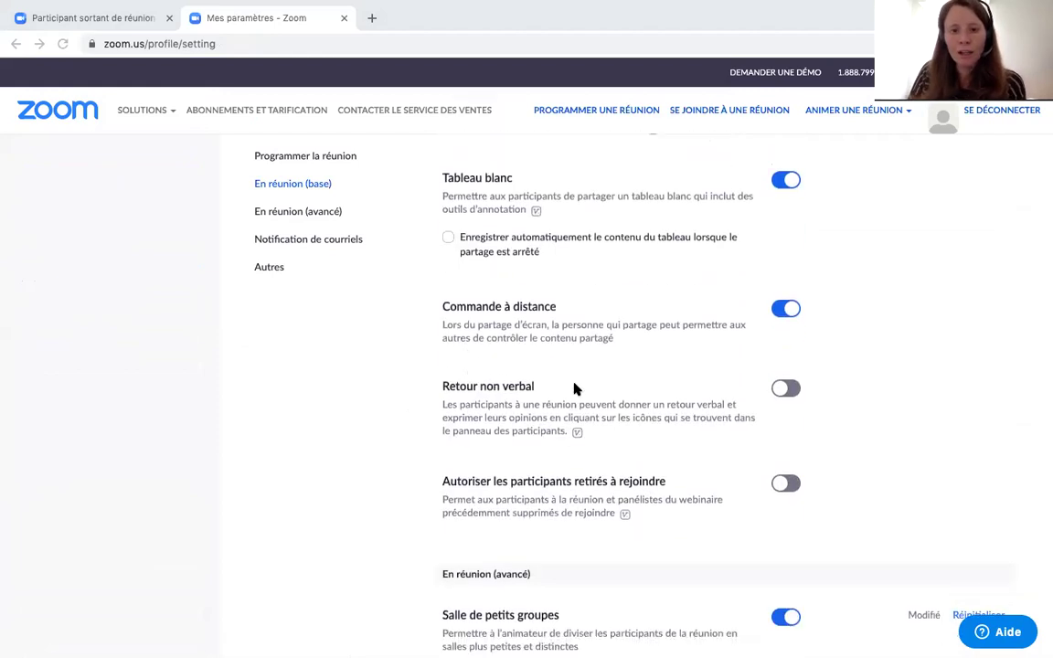
Disallow the host from assigning participants to breakout rooms when scheduling, under Salle de petits groupes, and save the change
scroll(574, 390, "down", 4)
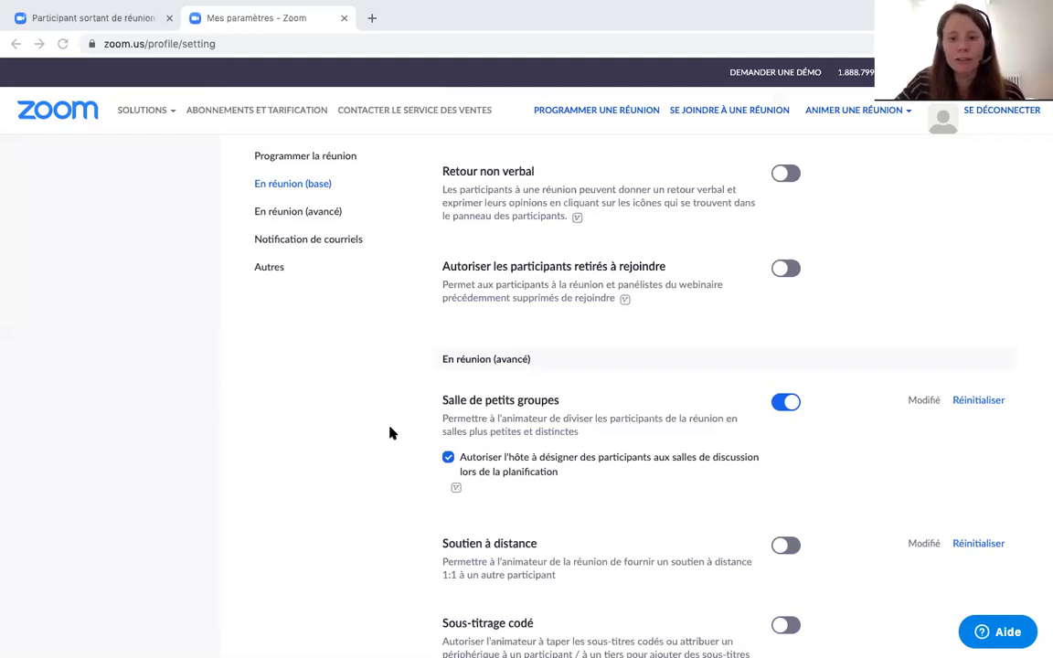
left_click(447, 457)
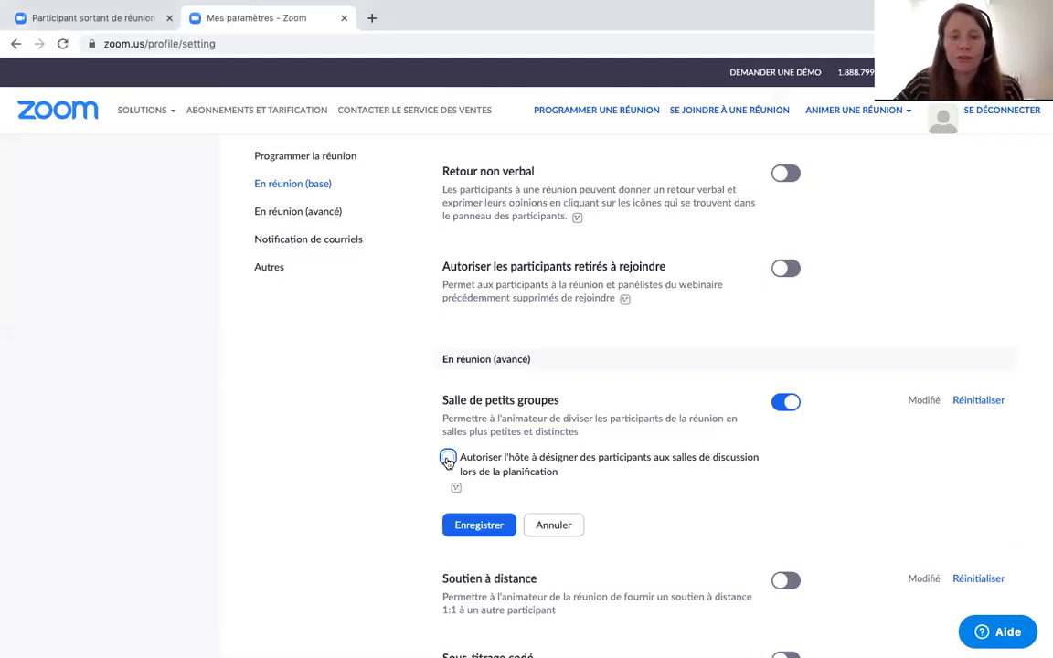
left_click(474, 530)
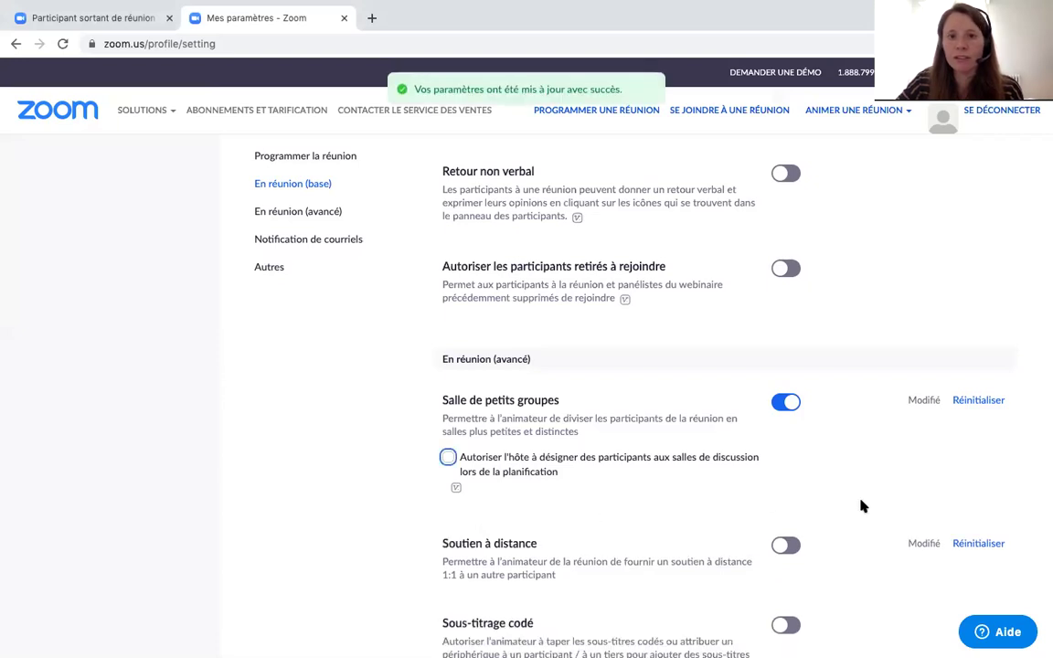
Examine the advanced in-meeting options and the Partage d'écran settings for who can share and who can start sharing during another share
scroll(705, 282, "up", 3)
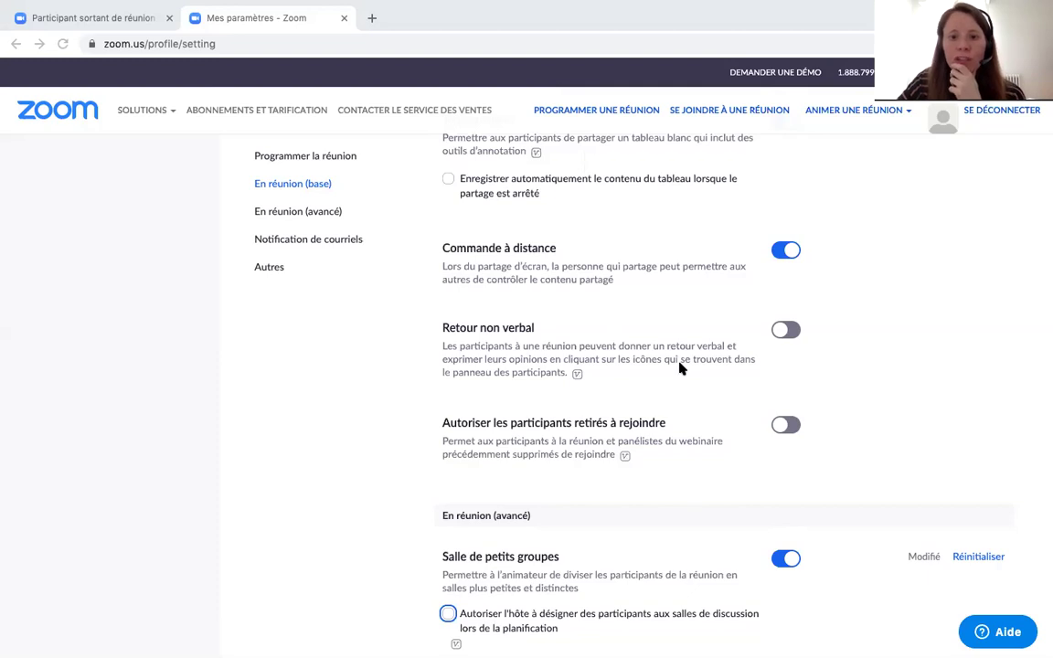
scroll(694, 512, "down", 3)
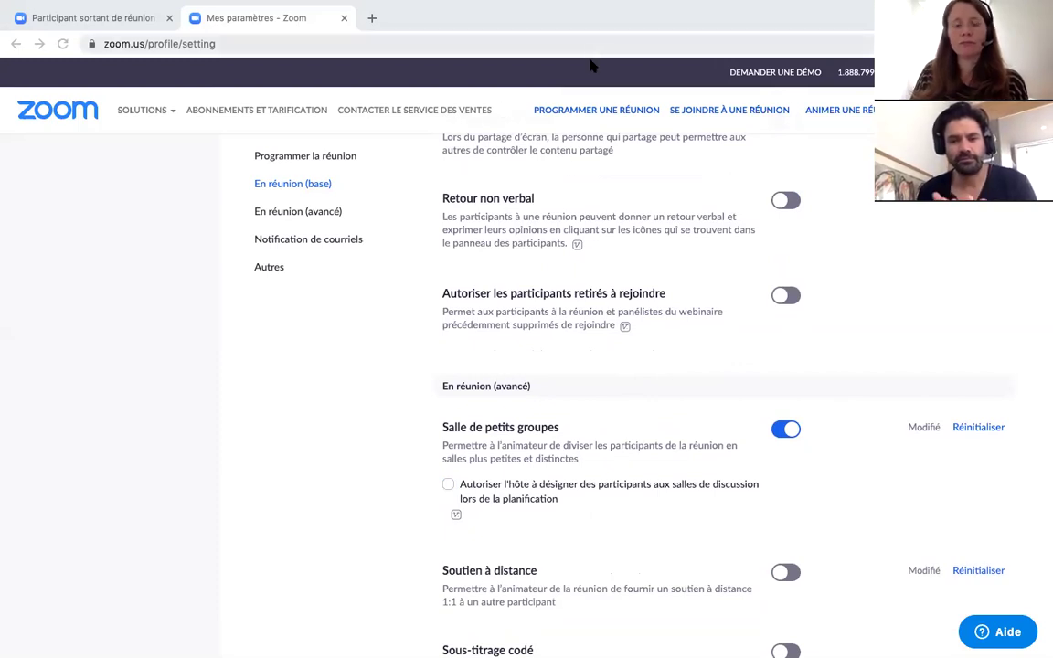
scroll(594, 216, "down", 10)
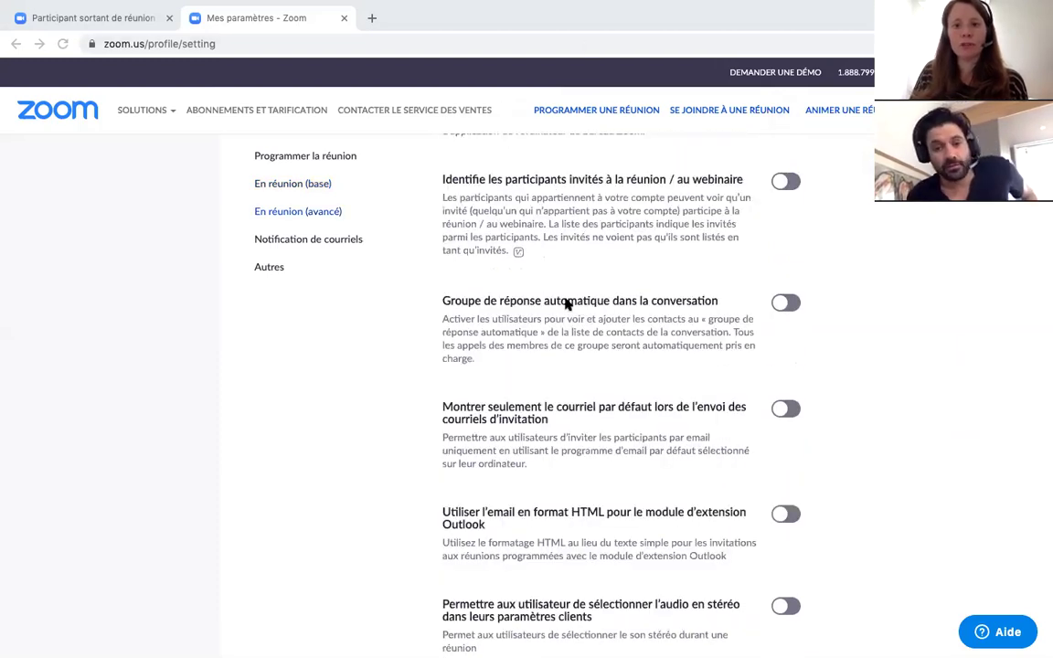
scroll(566, 304, "up", 10)
mouse_move(571, 7)
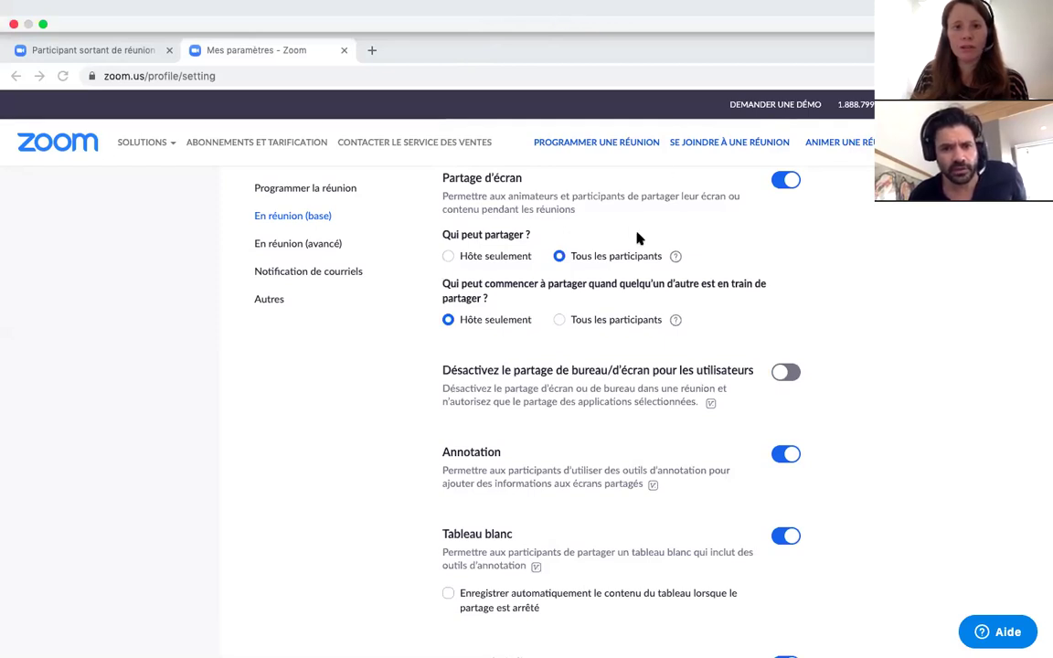
scroll(577, 237, "up", 3)
scroll(576, 236, "down", 2)
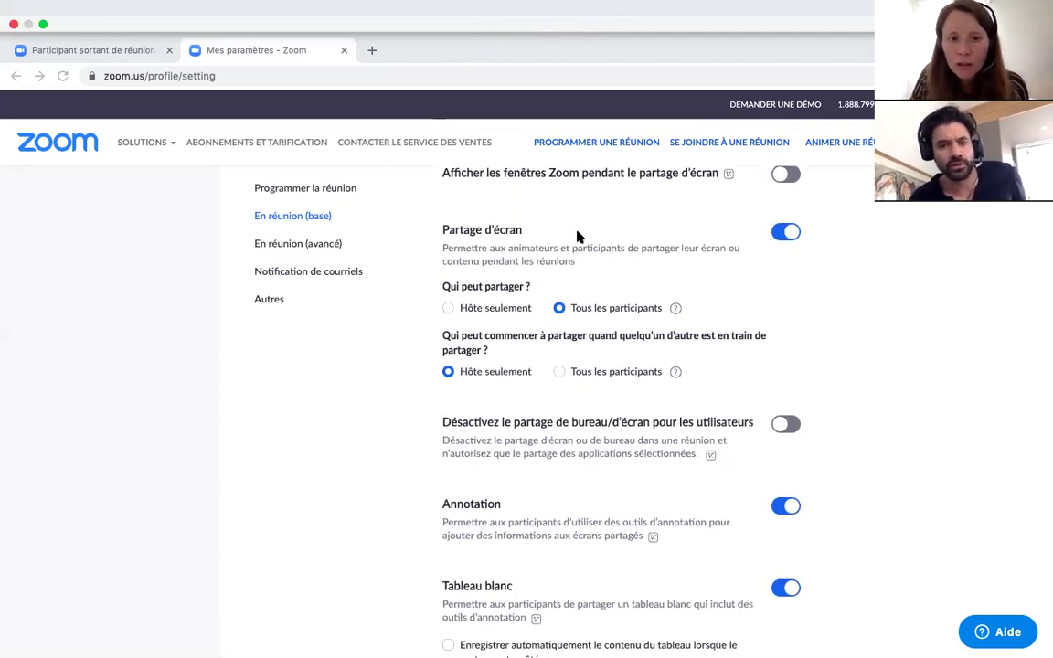
scroll(635, 468, "up", 1)
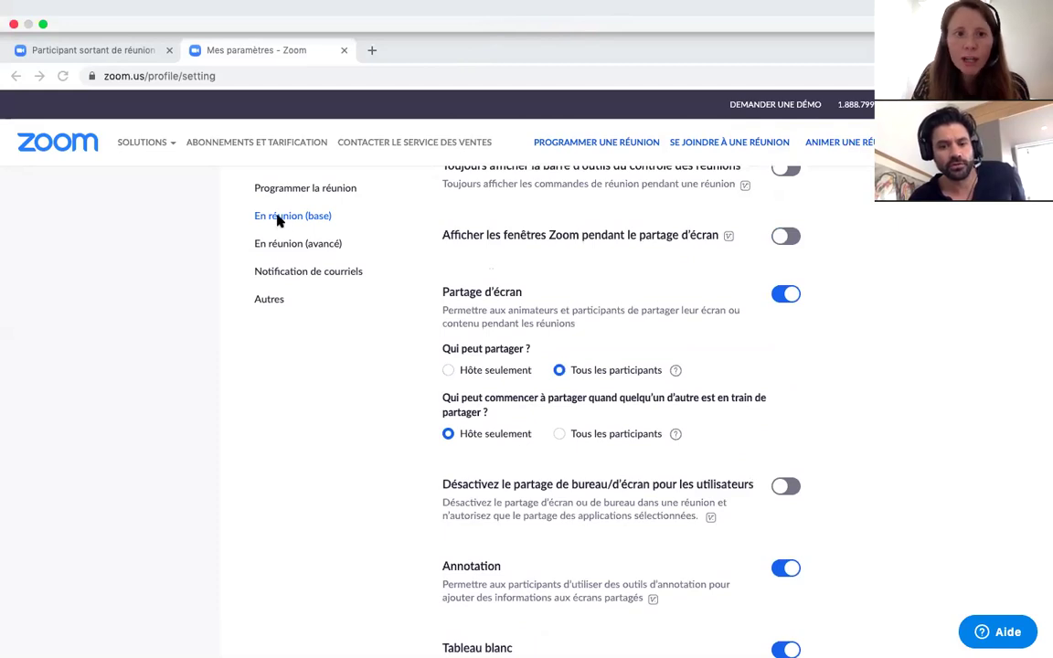
scroll(279, 221, "down", 1)
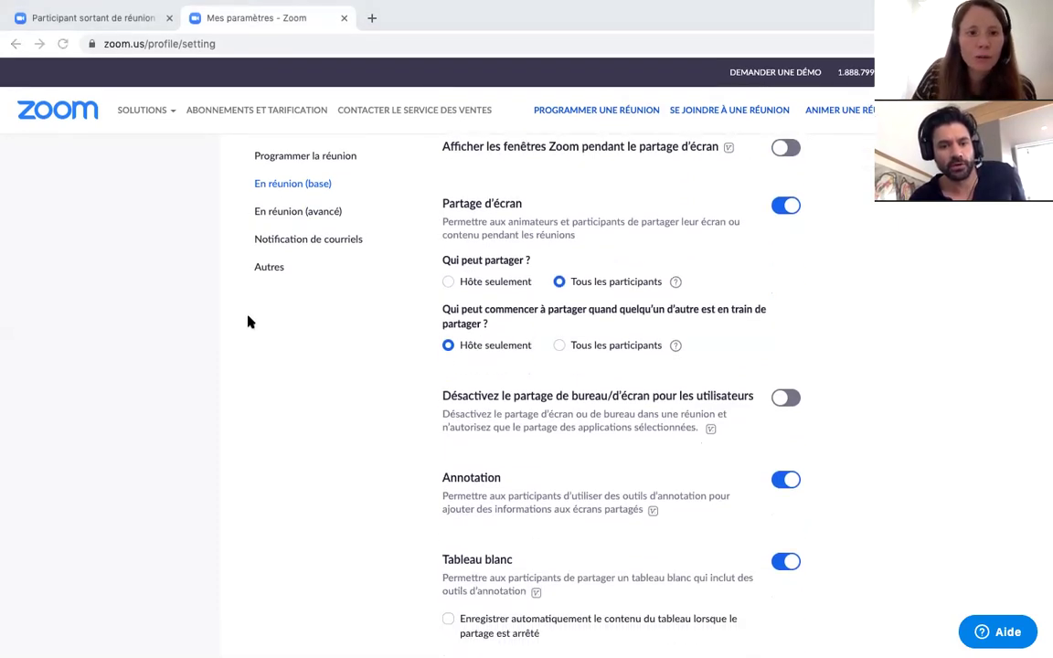
Go to the En réunion (avancé) settings and look over the options from Salle de petits groupes to Arrière-plan virtuel
left_click(289, 219)
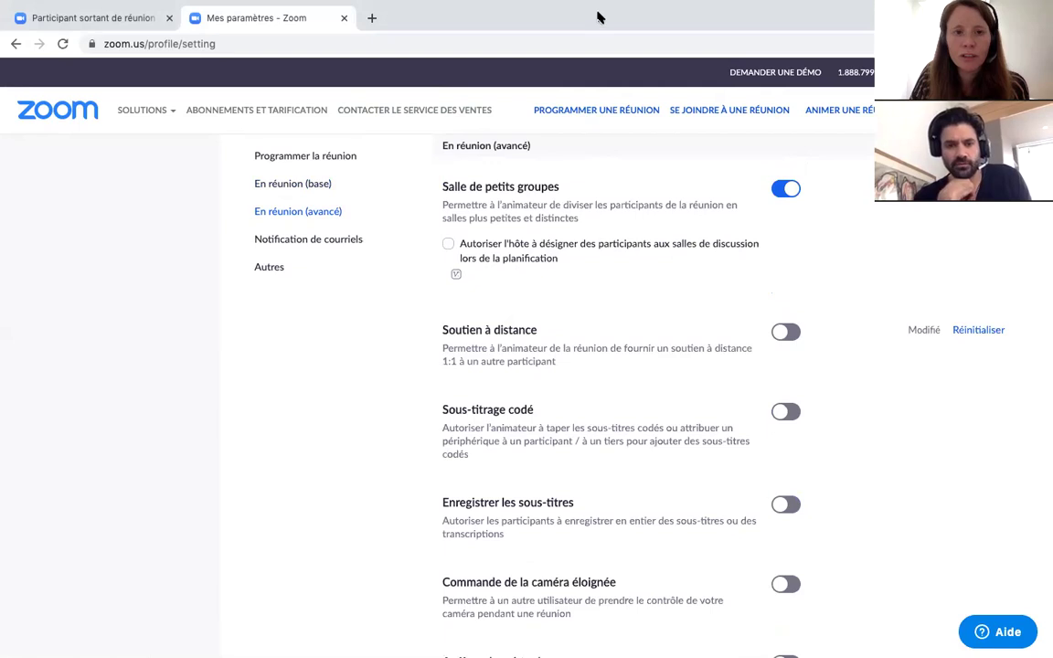
mouse_move(585, 7)
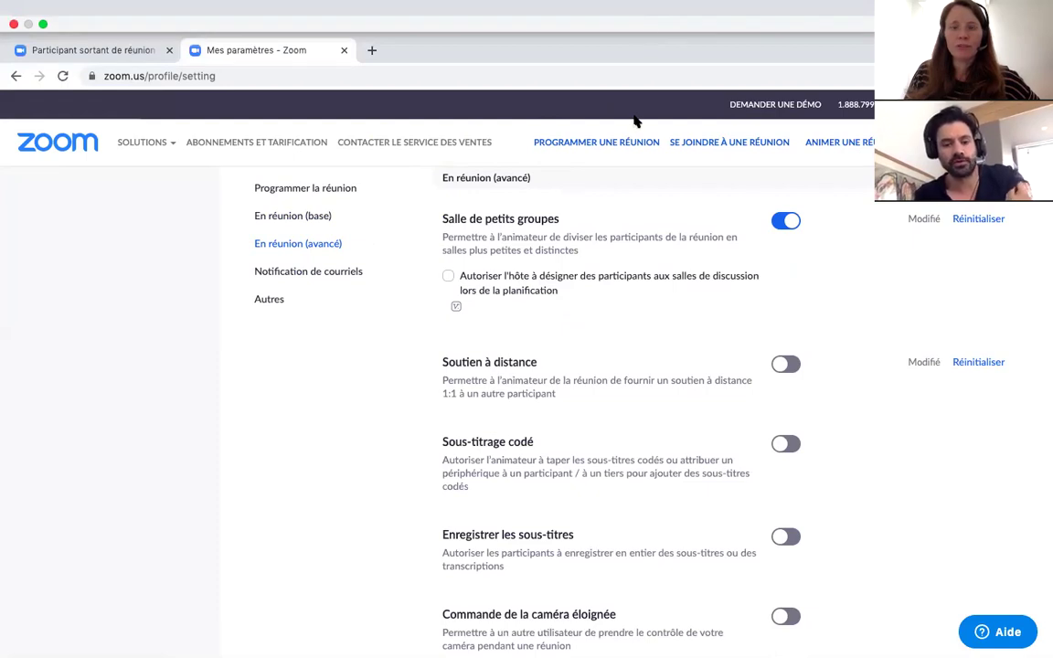
scroll(634, 113, "down", 3)
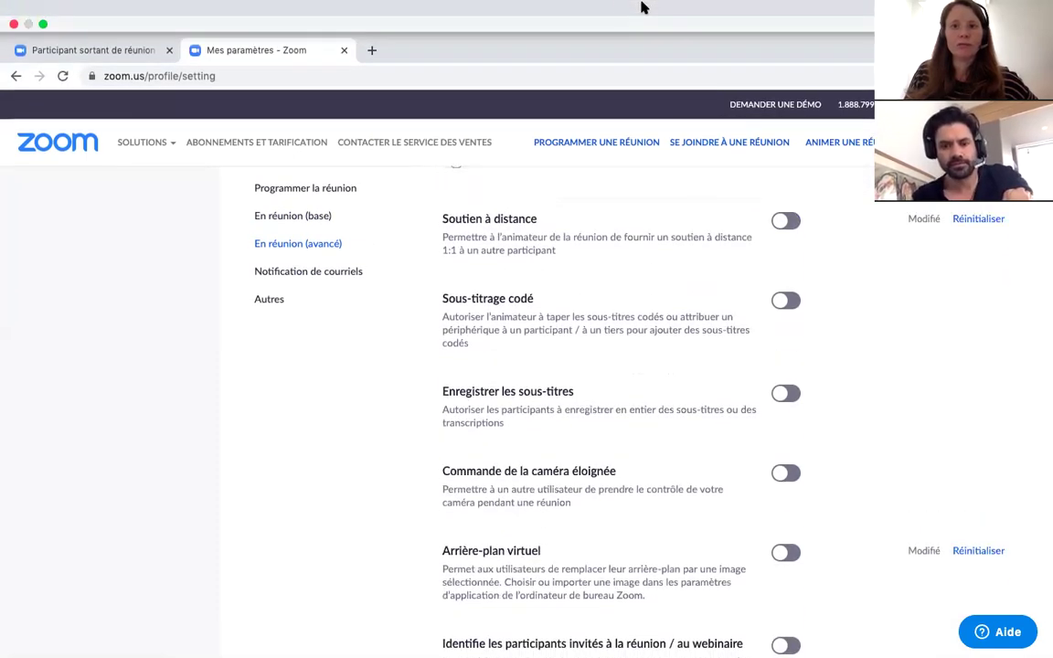